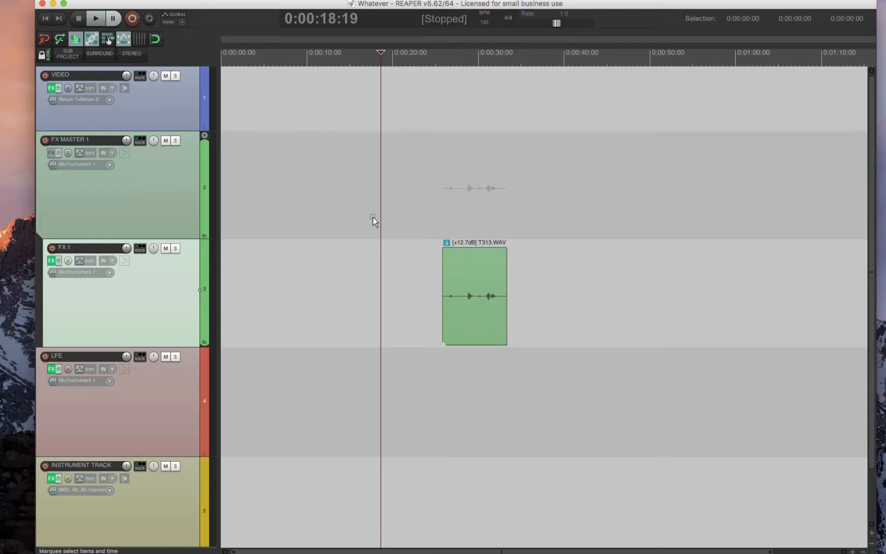
scroll(373, 217, down, 3)
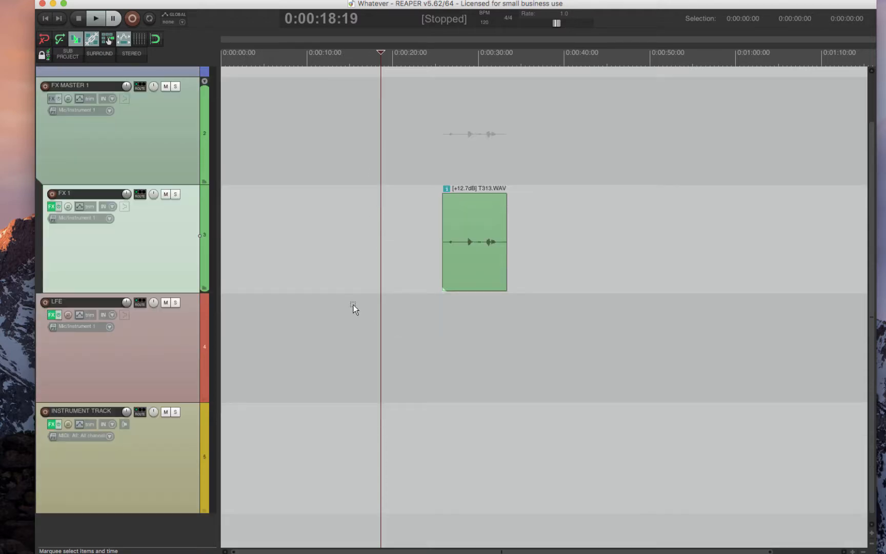
scroll(281, 231, up, 3)
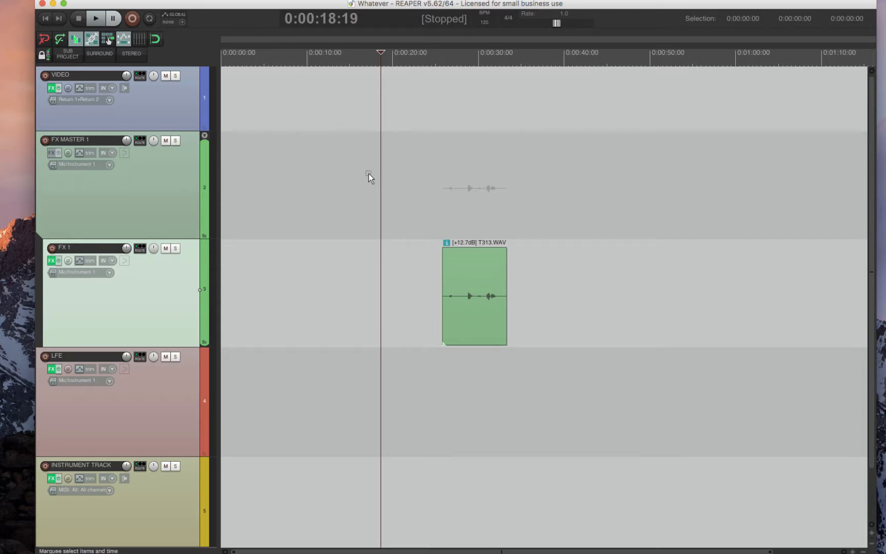
scroll(302, 196, down, 3)
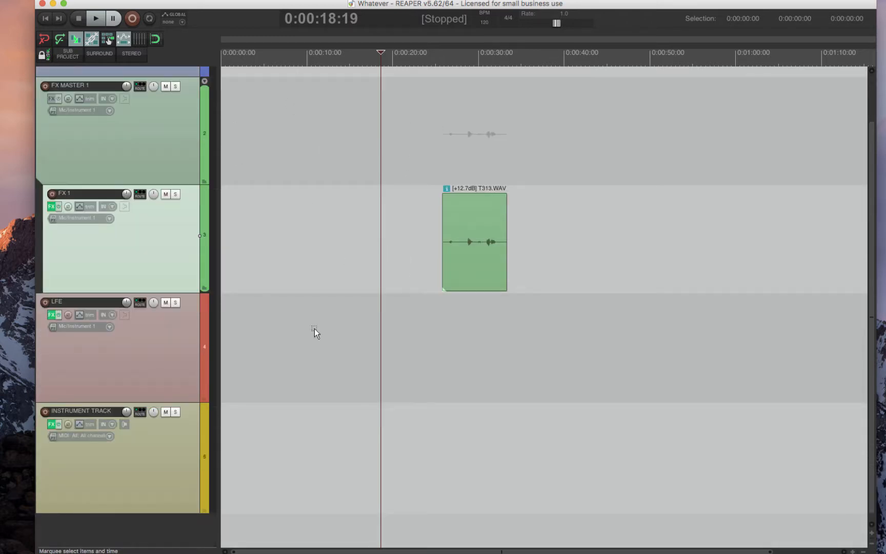
scroll(137, 113, up, 3)
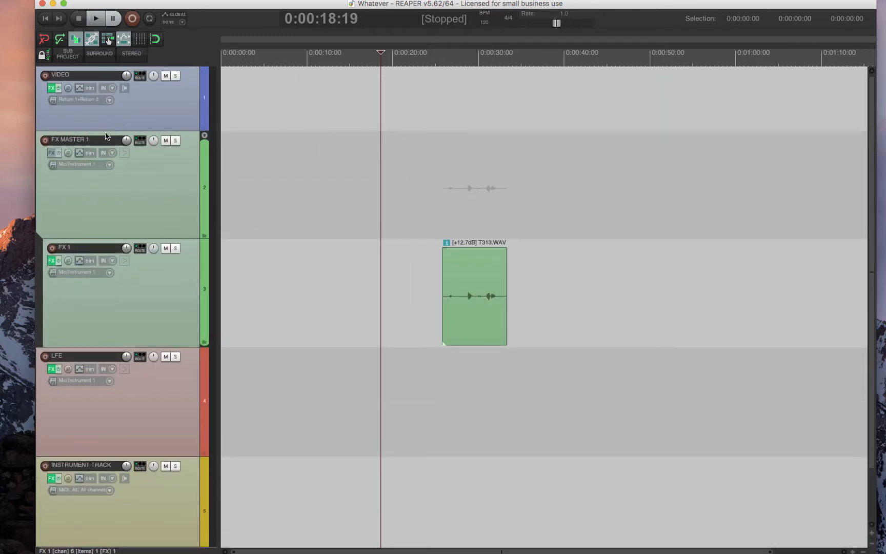
scroll(274, 203, down, 3)
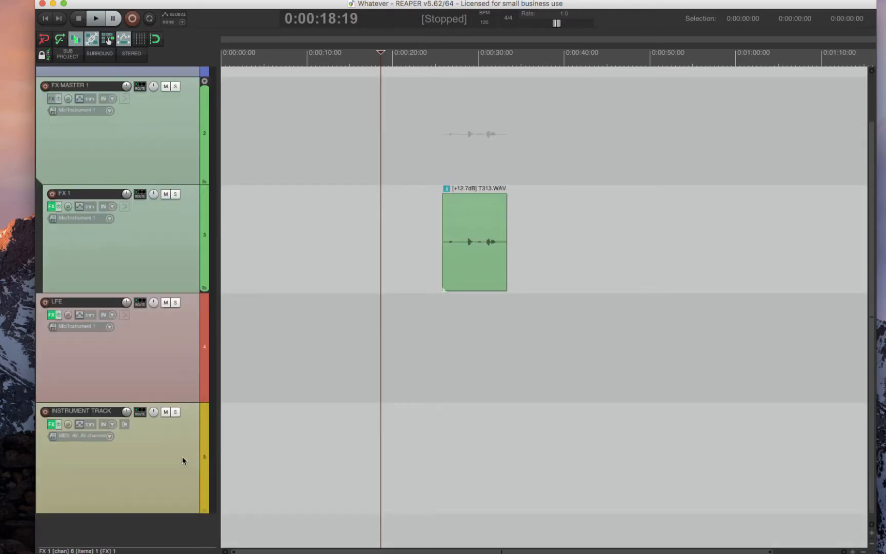
scroll(173, 194, up, 3)
Show the master track in the track list
scroll(164, 256, down, 3)
right_click(130, 531)
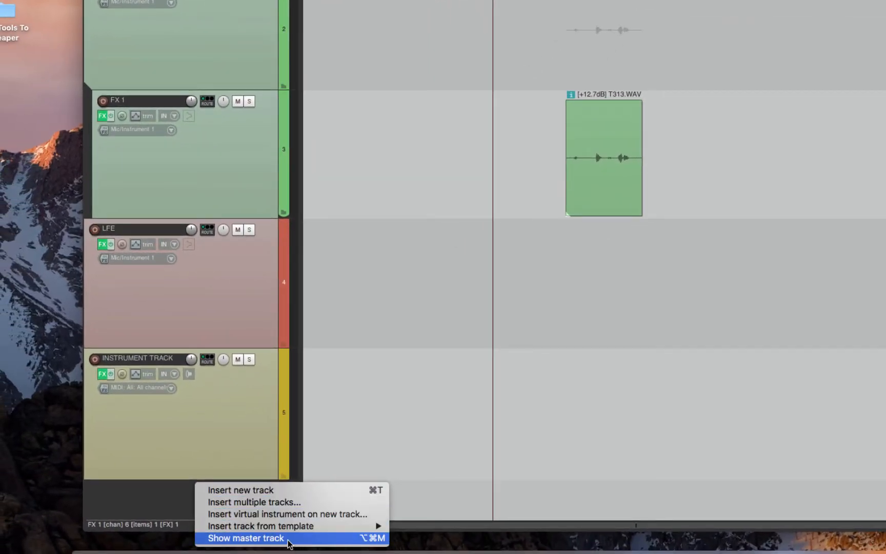
click(256, 549)
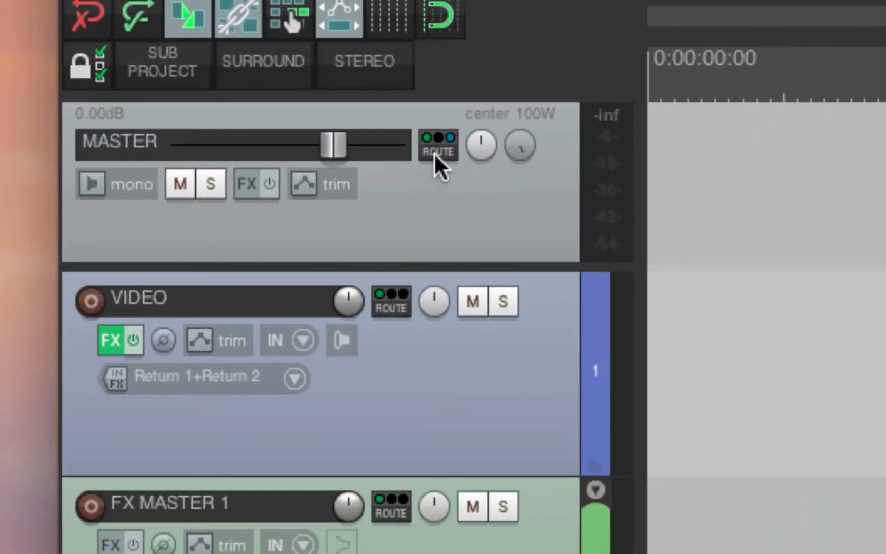
Delete the master track's ADAT Optical A 1 / ADAT Optical B 2 hardware output and look through the list of available hardware outputs
click(434, 150)
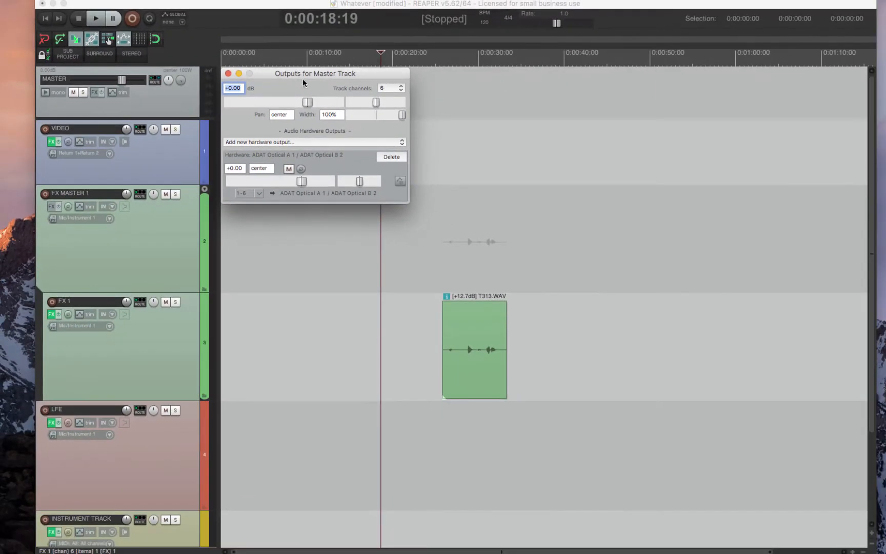
drag(302, 80, 407, 93)
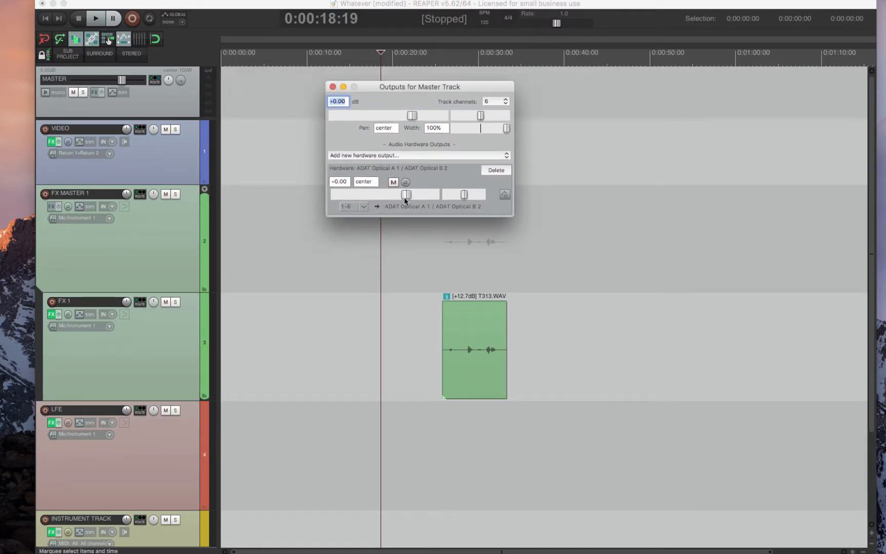
click(419, 154)
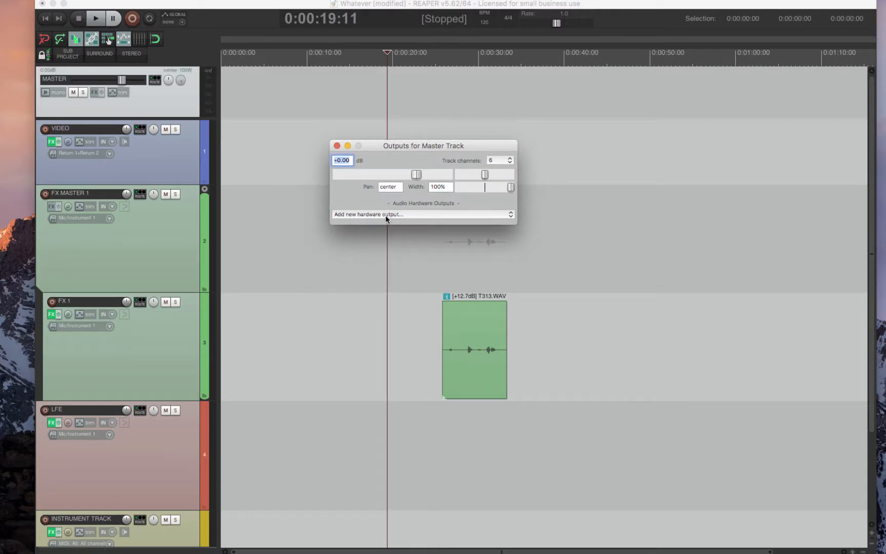
click(386, 215)
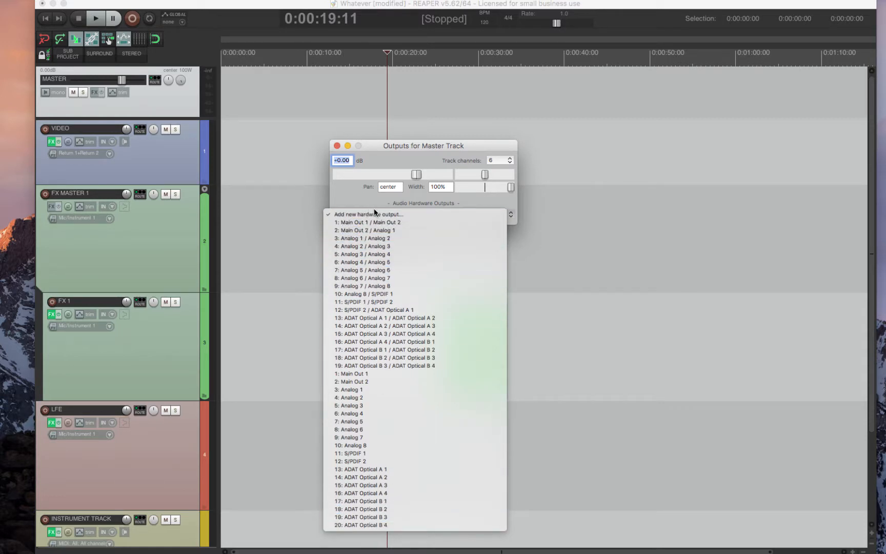
click(406, 151)
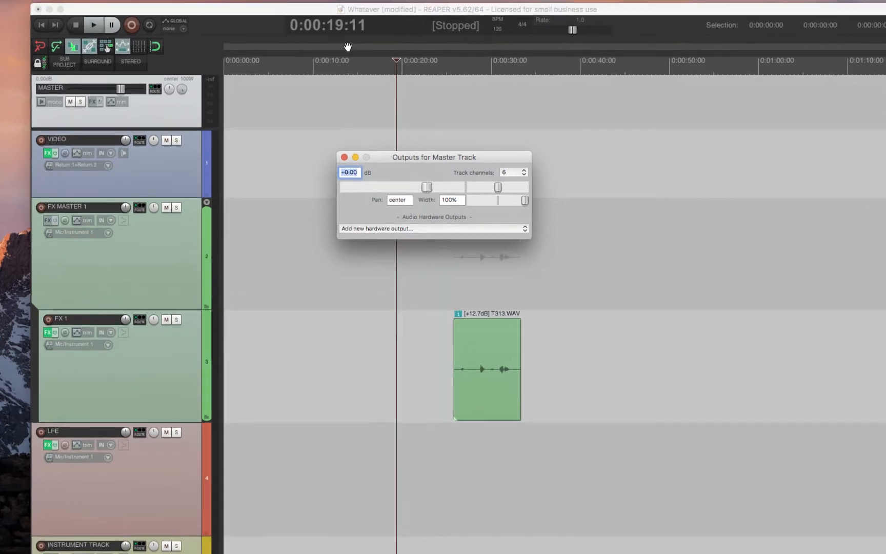
Check the audio device choices in the preferences, leaving MOTU 828mk3 Hybrid as the selected device
click(184, 14)
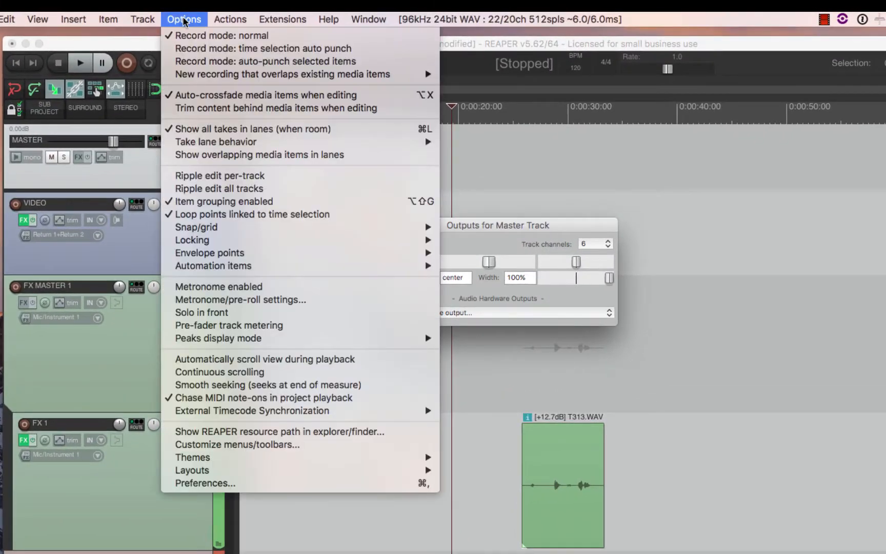
click(243, 488)
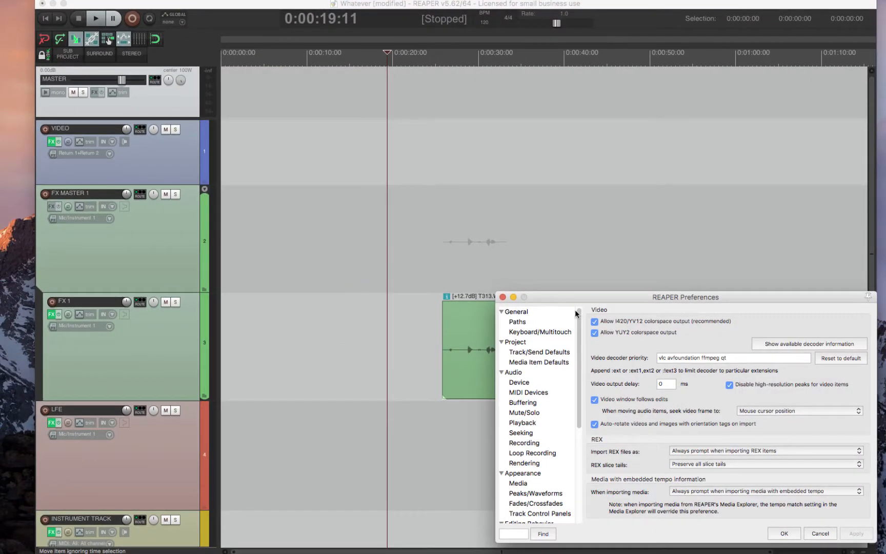
drag(570, 299, 446, 71)
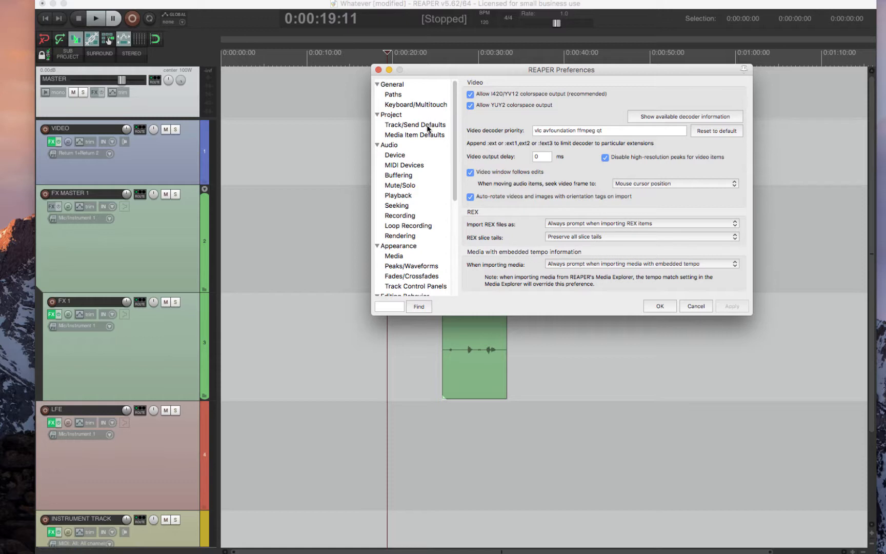
click(428, 154)
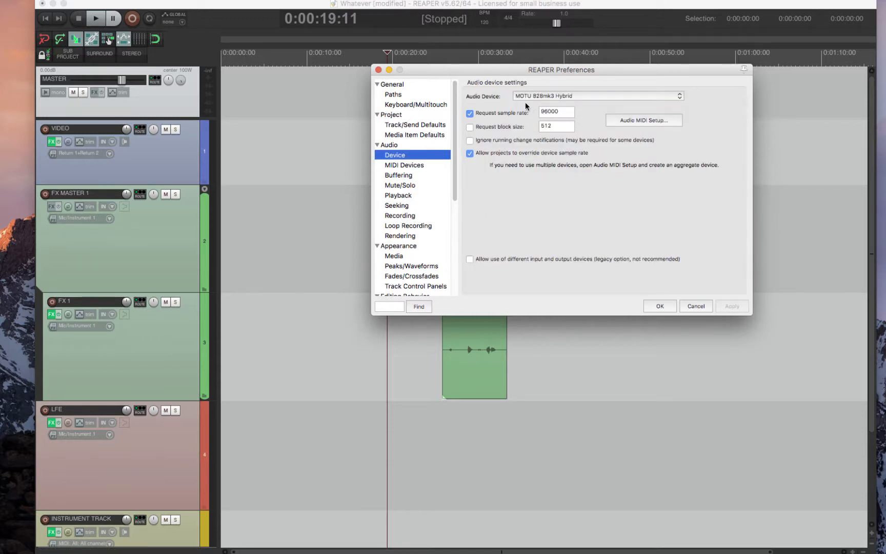
click(561, 95)
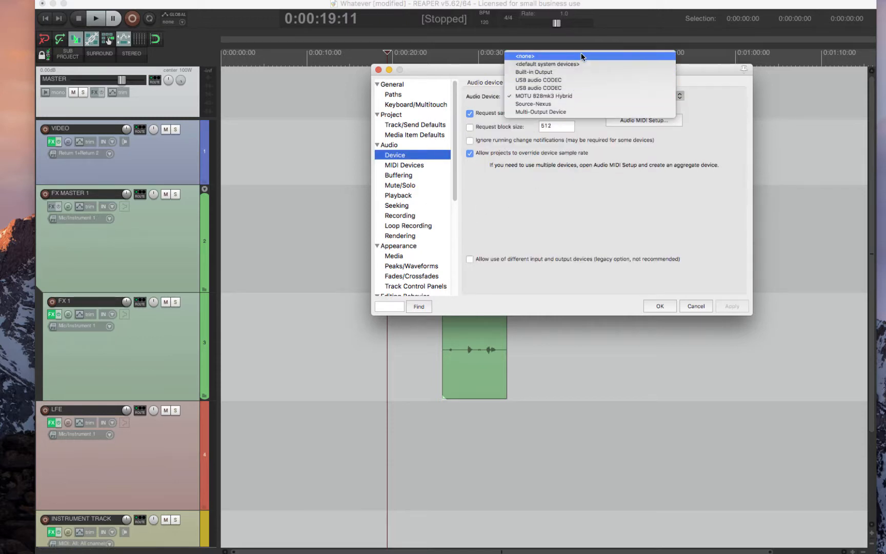
click(555, 96)
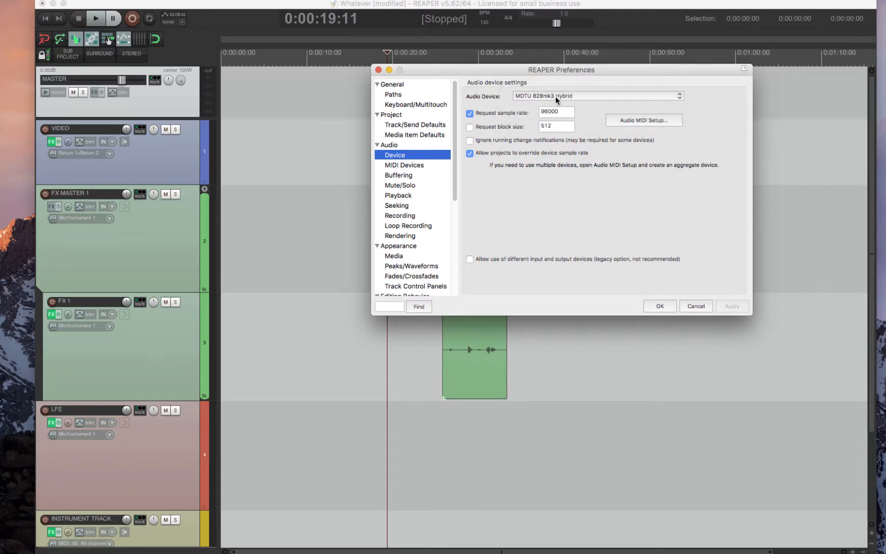
key(Escape)
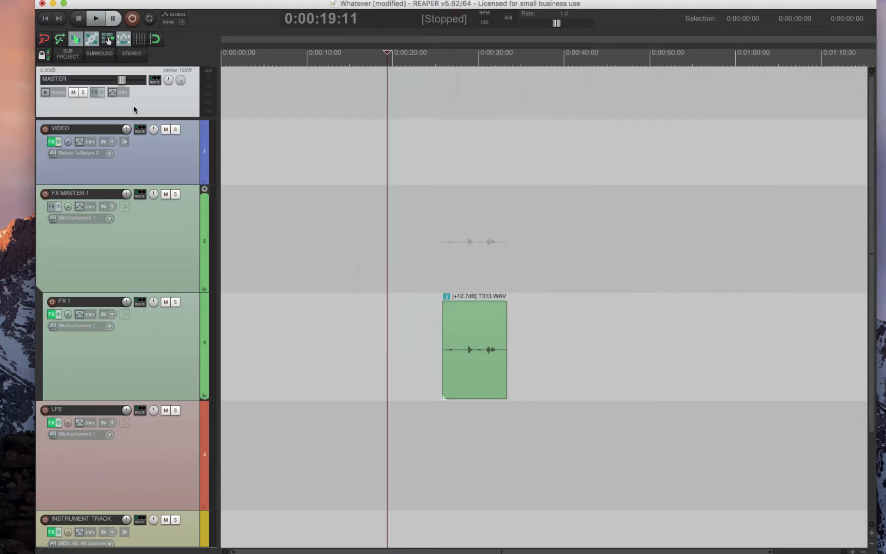
Add ADAT Optical A 1 / ADAT Optical A 2 as the master track's hardware output, with 6 track channels selected
click(155, 80)
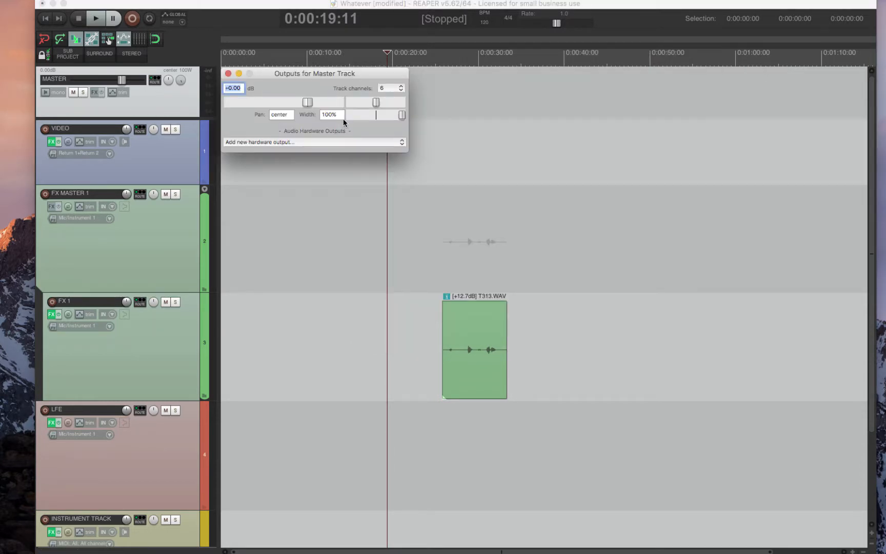
click(517, 184)
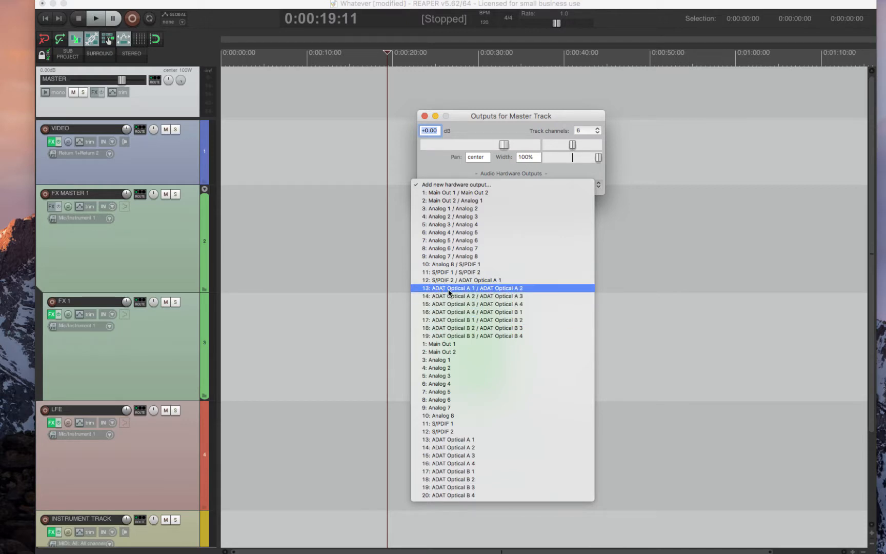
click(472, 288)
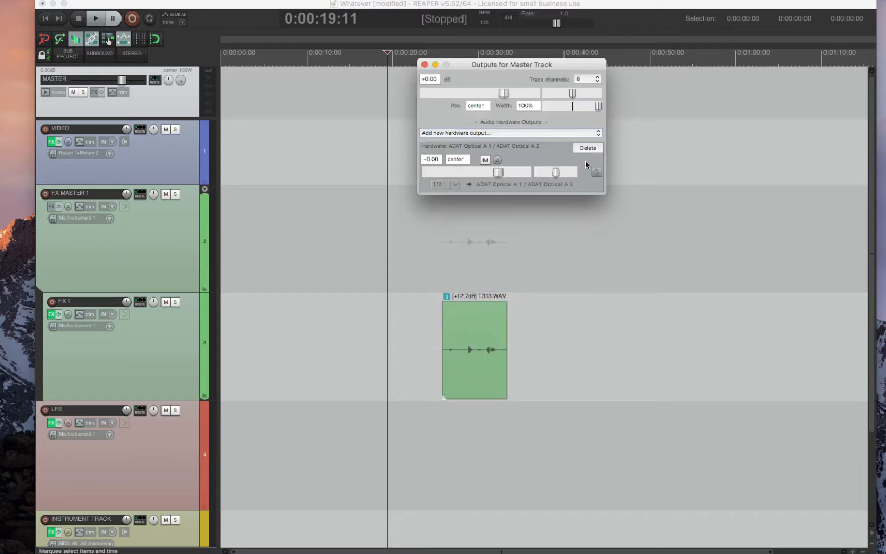
click(587, 79)
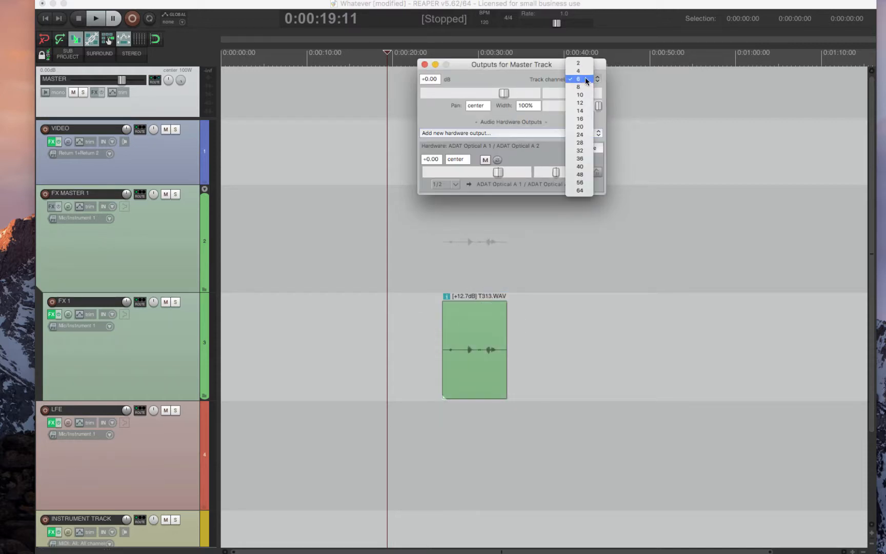
click(545, 75)
click(590, 79)
click(581, 79)
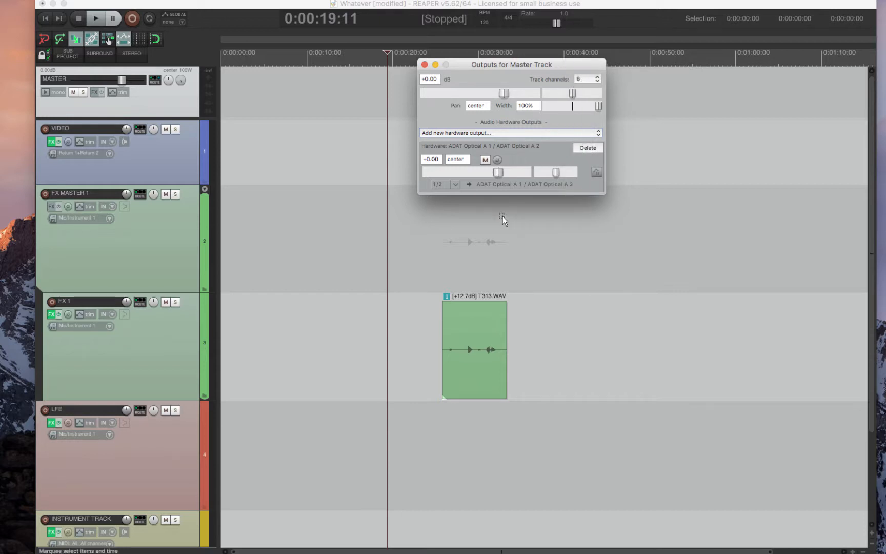
Set the hardware output's source to multichannel, 6 channels, 1-6, and close the master track's output settings
click(441, 185)
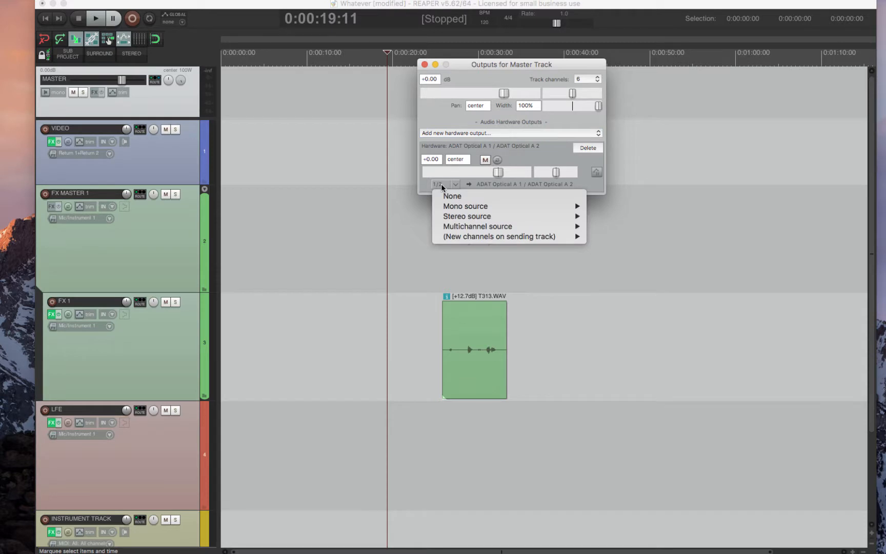
click(423, 182)
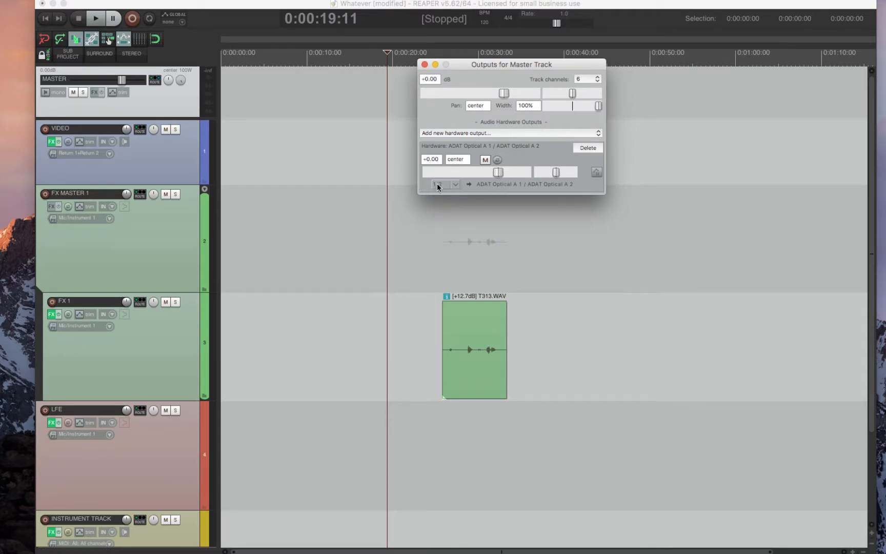
click(437, 184)
mouse_move(491, 228)
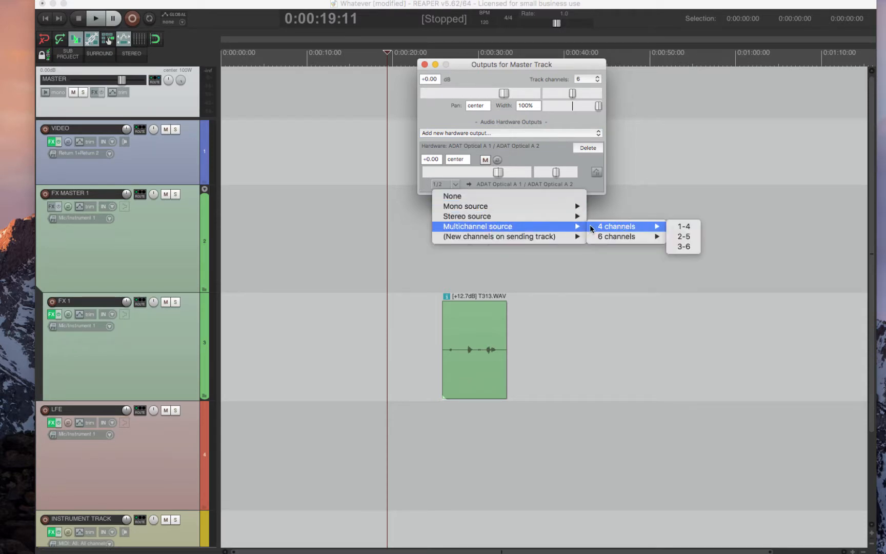
mouse_move(621, 236)
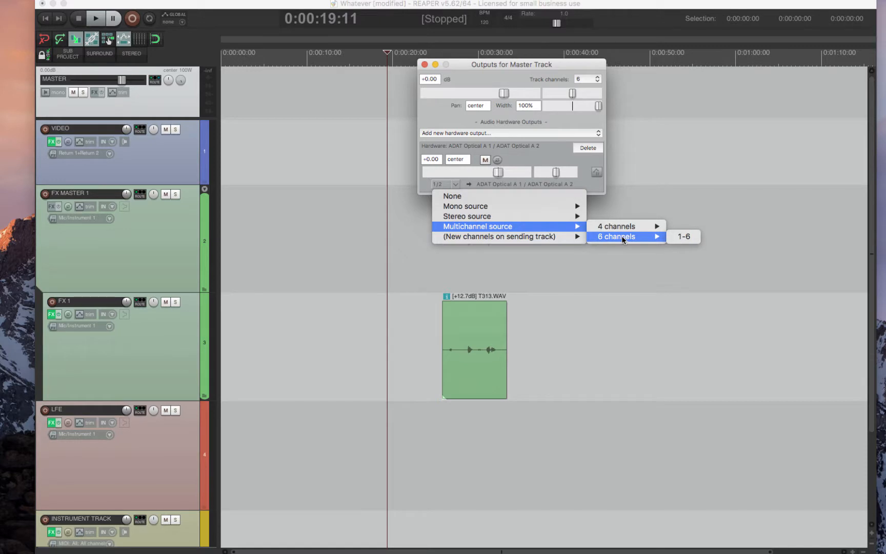
click(684, 236)
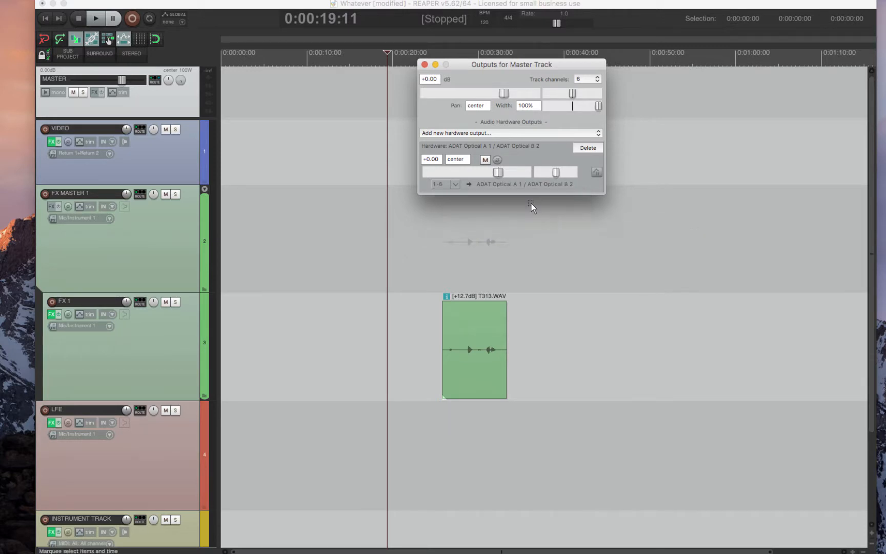
click(425, 64)
Select the T313.WAV item on the FX 1 track, play it back briefly, and place the edit cursor at the item's start
click(467, 353)
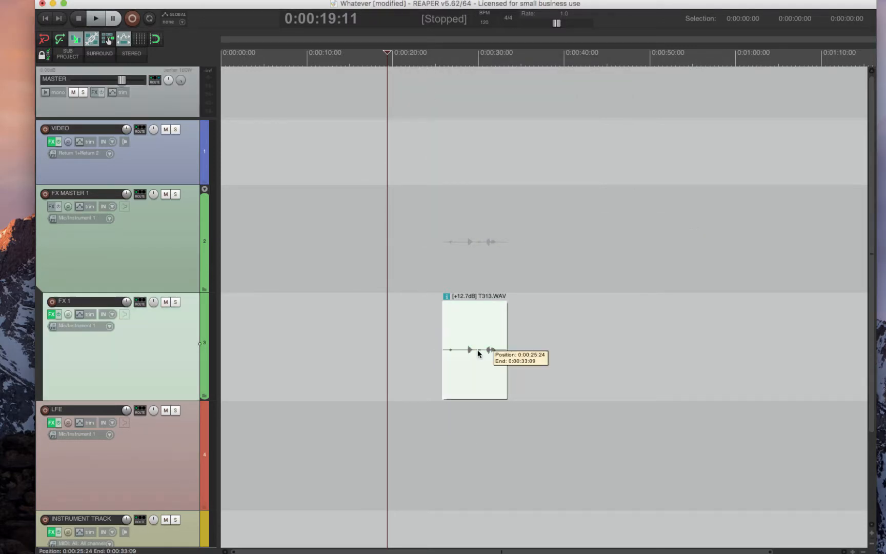
key(space)
key(space)
click(432, 340)
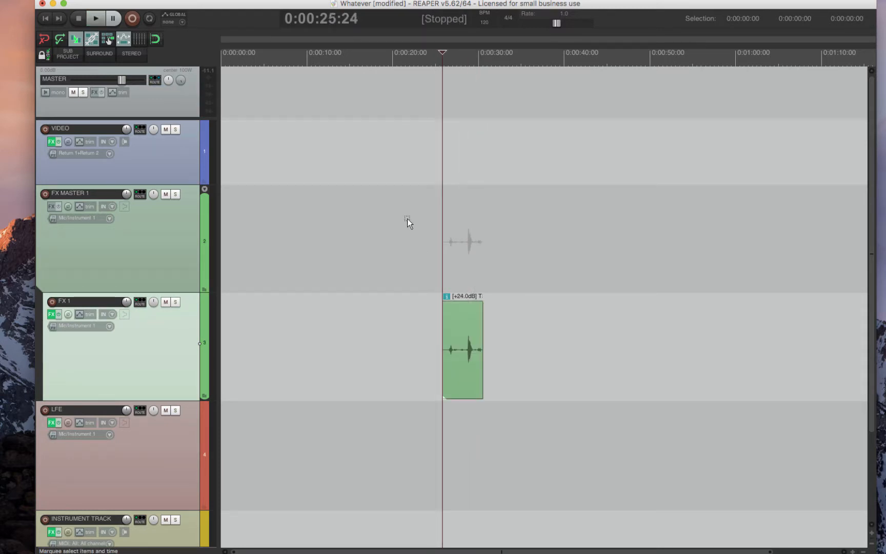
Delete the six-channel ADAT Optical hardware output from the master track's output settings
click(155, 81)
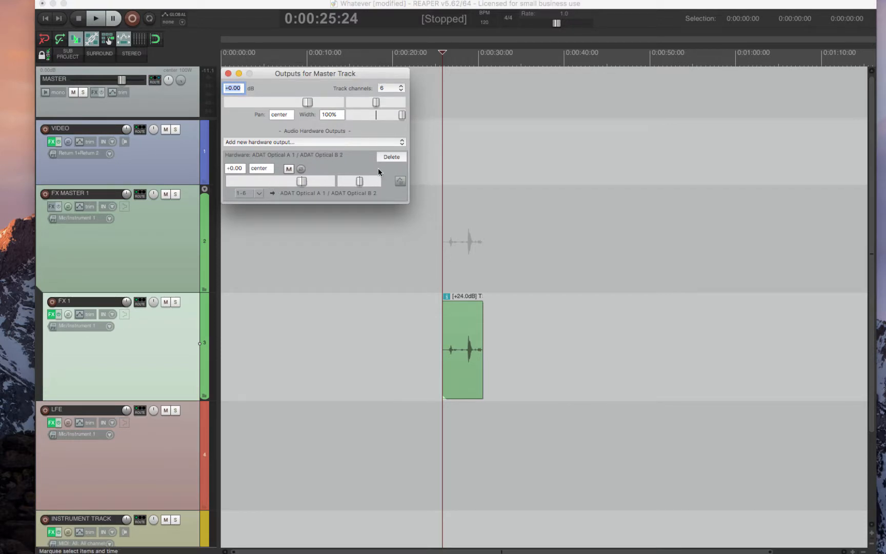
drag(322, 71, 467, 103)
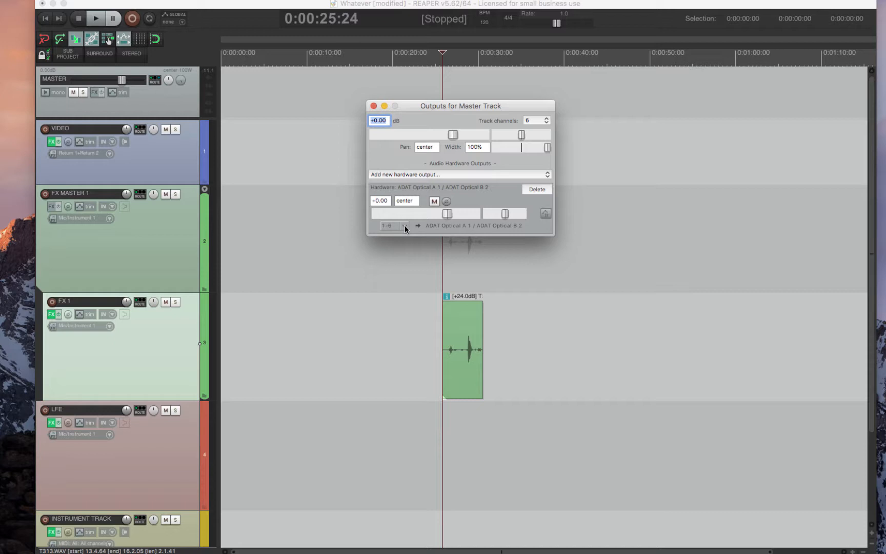
click(536, 189)
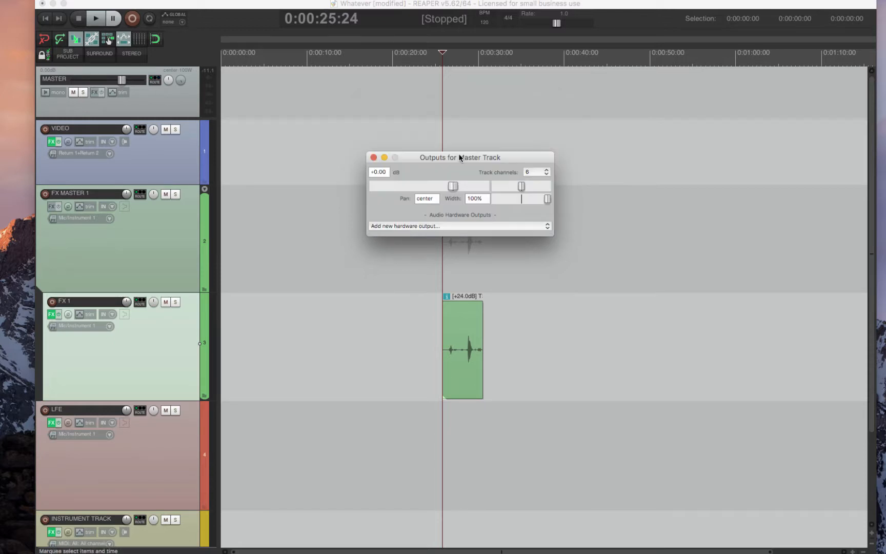
Add Analog 1 as a single hardware output on the master track and set its source to mono channel 1
click(441, 225)
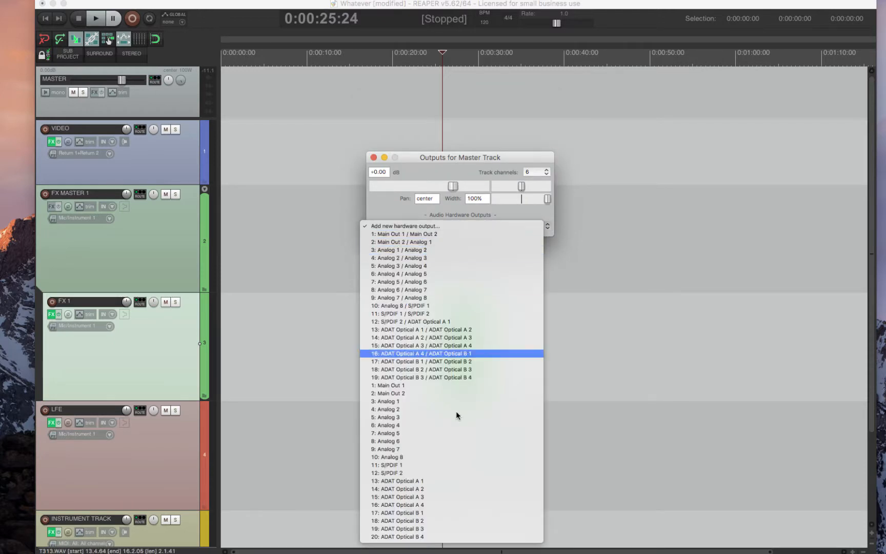
click(418, 401)
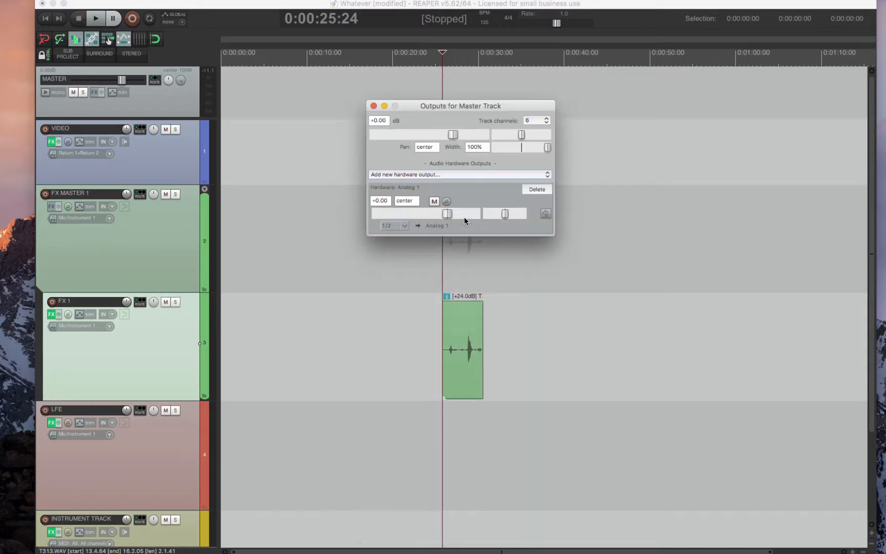
click(394, 224)
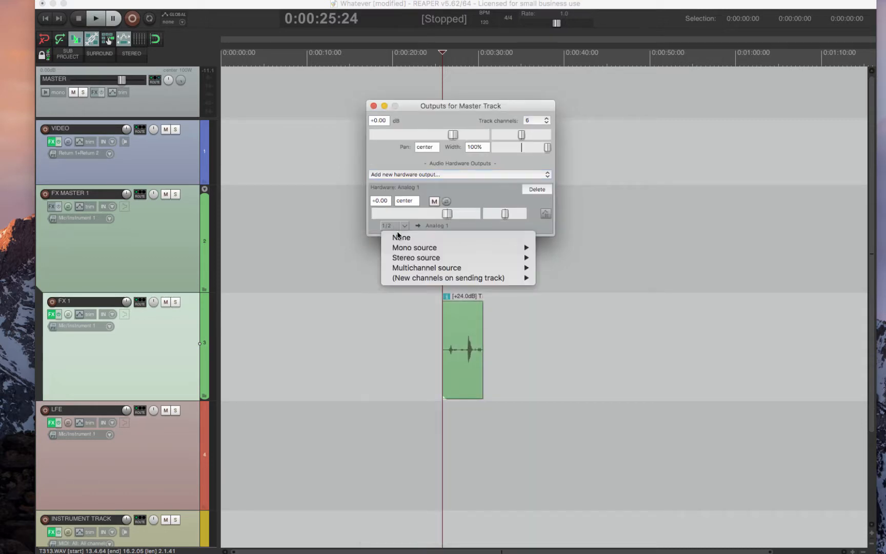
mouse_move(410, 248)
click(557, 248)
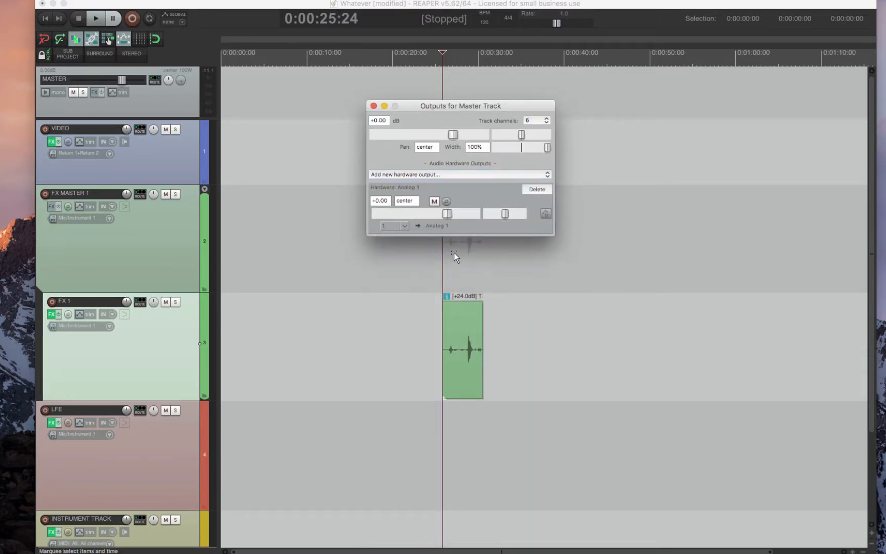
Add Analog 2 as another master hardware output and set its source to mono channel 2
click(485, 174)
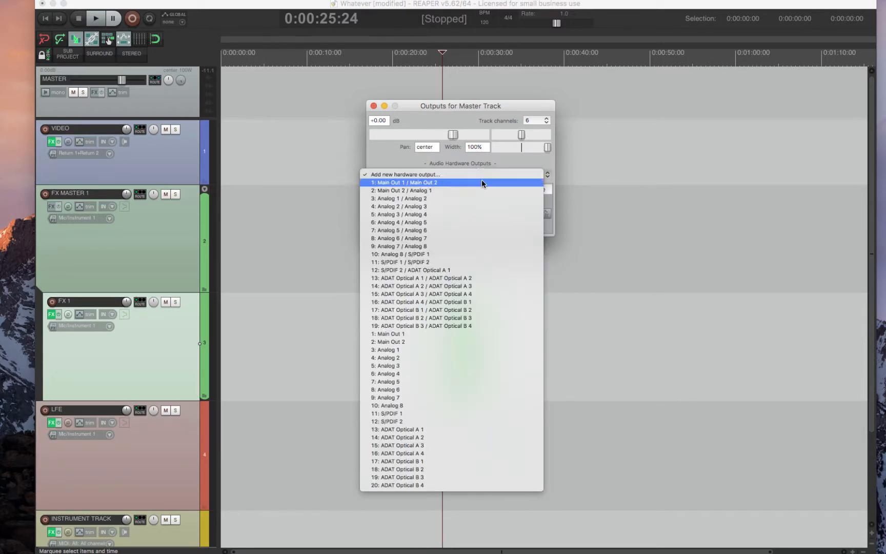
click(441, 358)
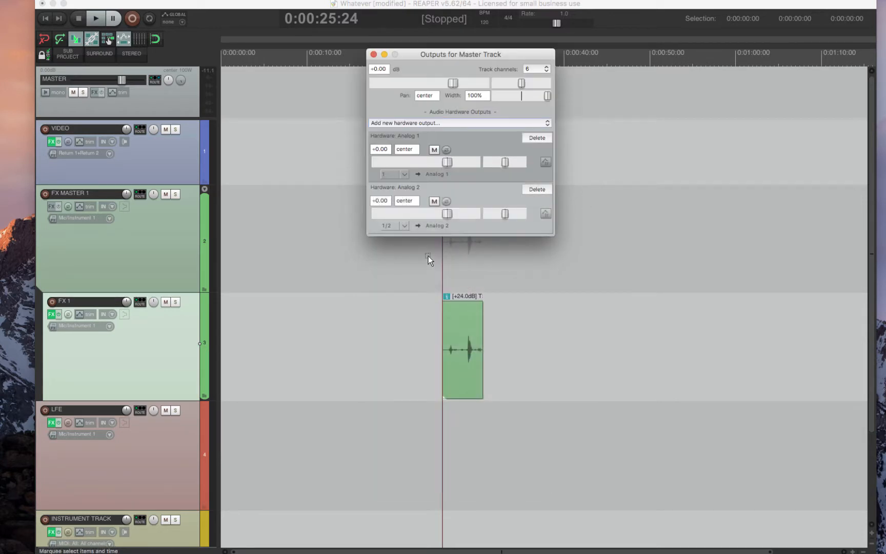
click(393, 225)
mouse_move(435, 249)
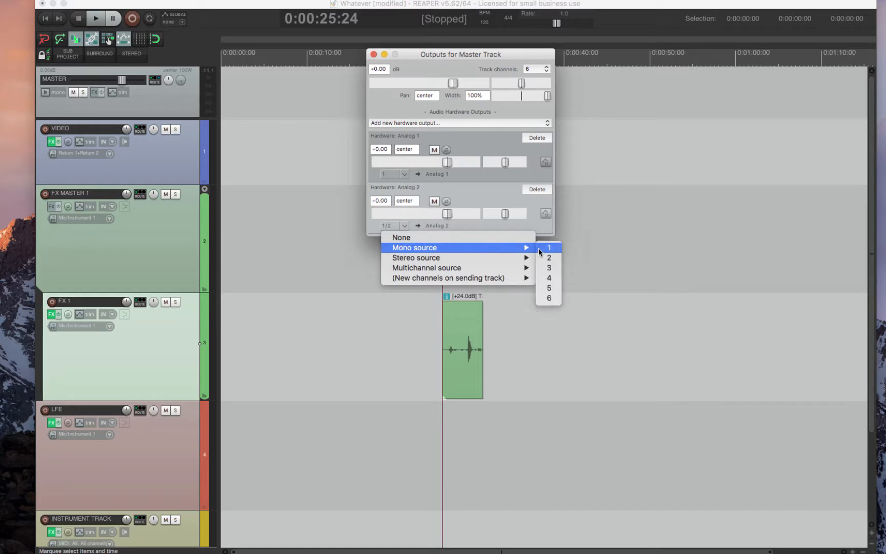
click(555, 259)
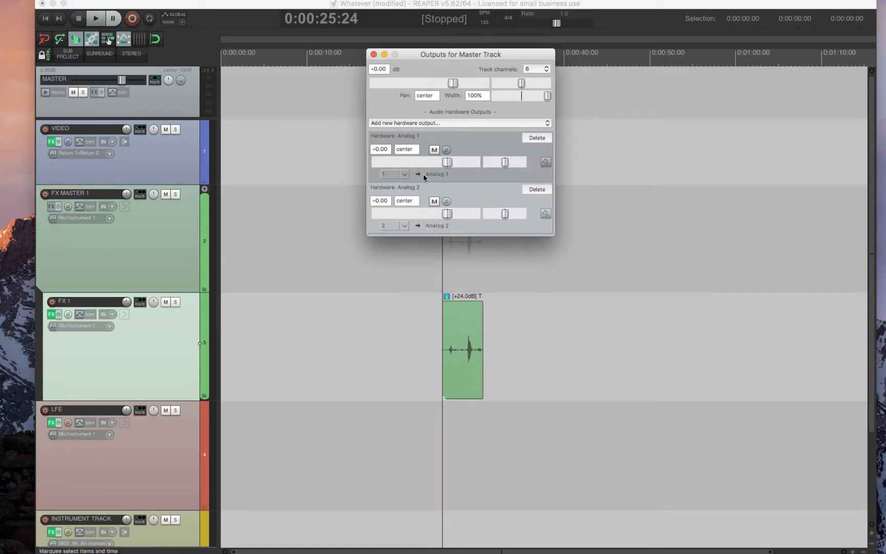
Delete the Analog 1 and Analog 2 hardware outputs from the master track
click(538, 190)
click(537, 189)
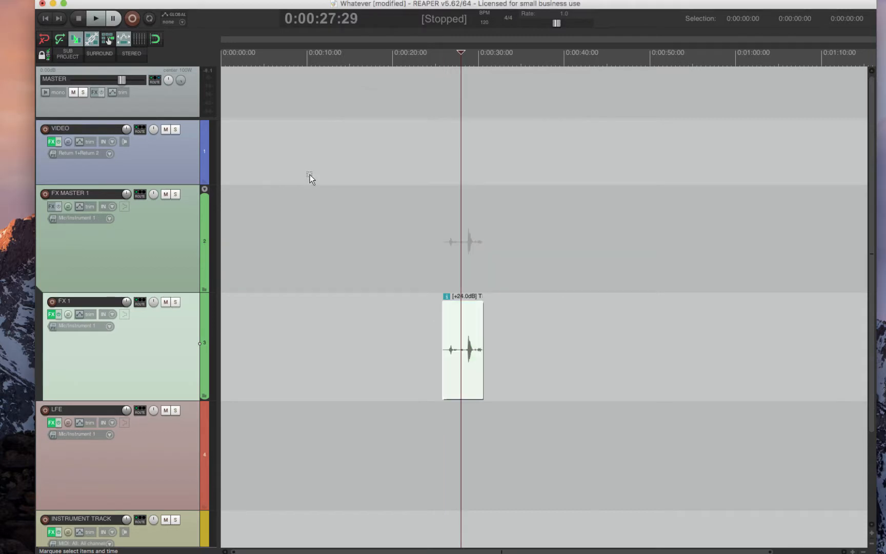
scroll(302, 187, down, 1)
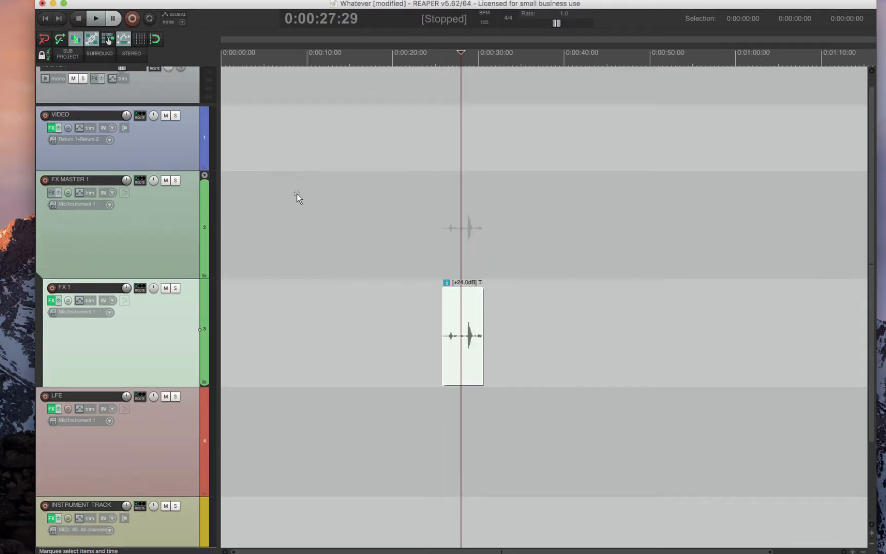
scroll(293, 205, down, 3)
scroll(279, 228, up, 4)
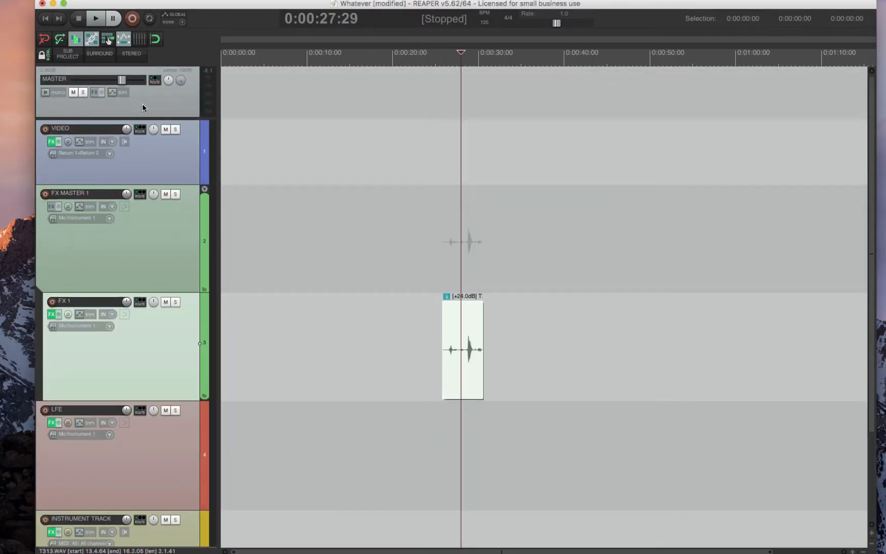
scroll(171, 303, down, 3)
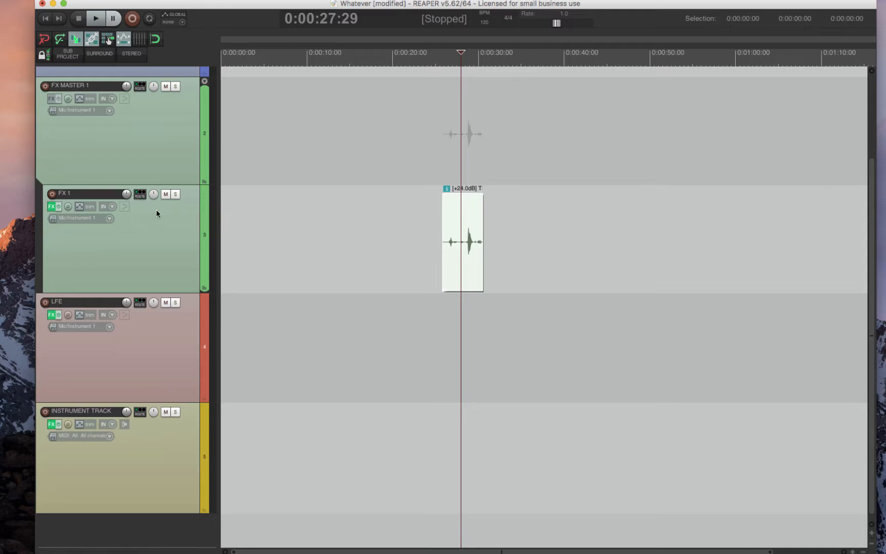
Check the FX 1 track's routing for its parent send, parent channels and track channels, and close it
click(137, 167)
click(154, 231)
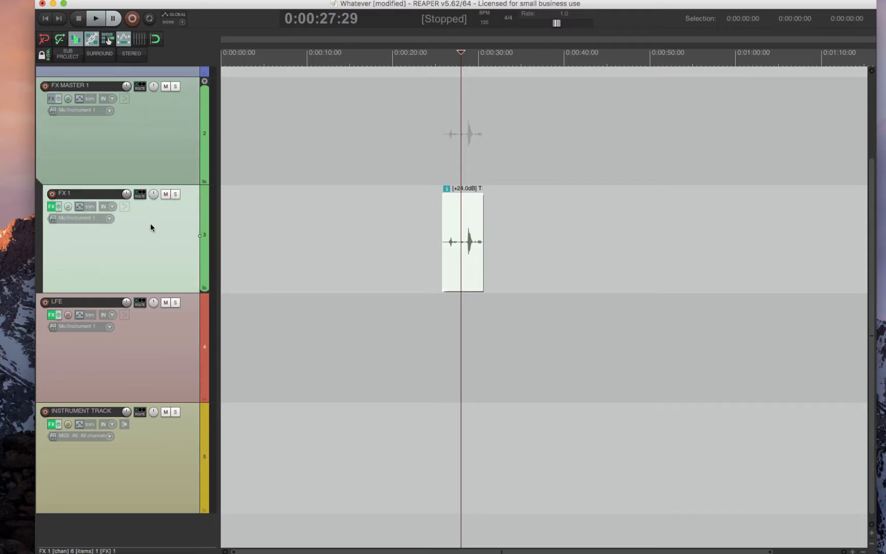
click(136, 133)
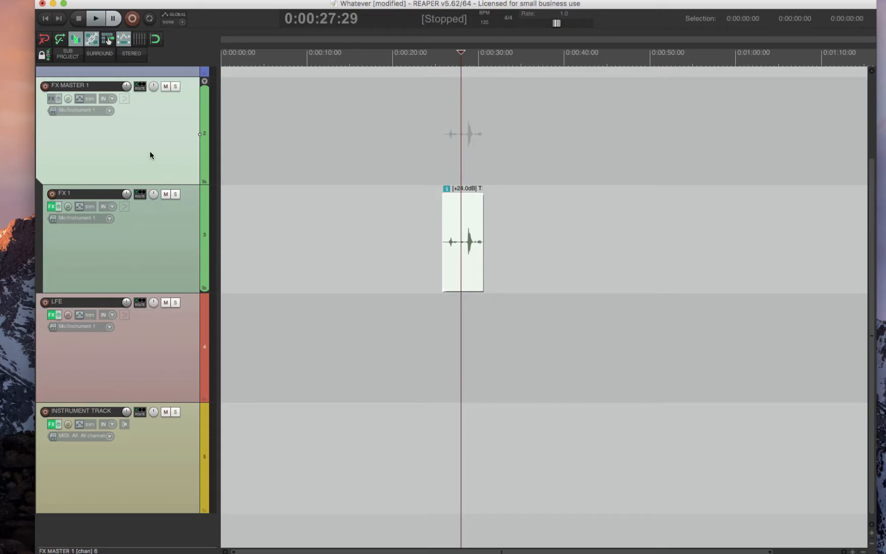
click(151, 242)
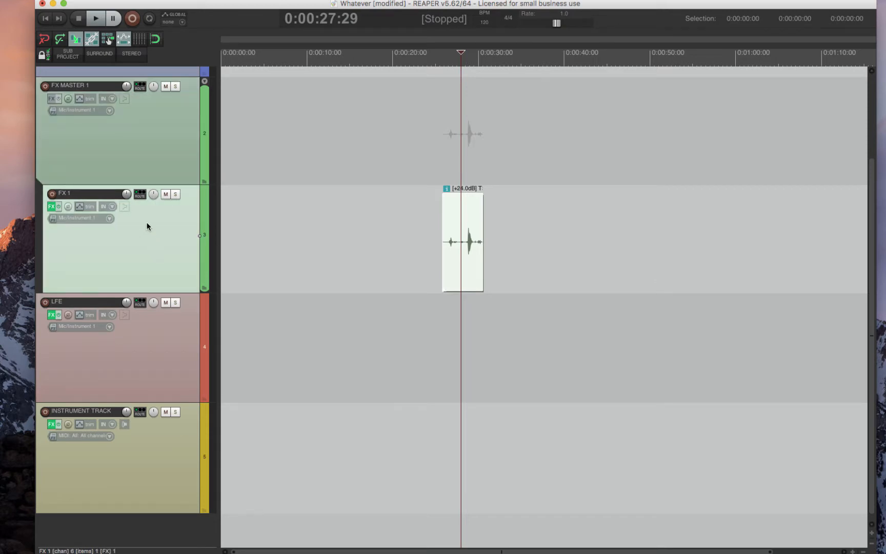
click(139, 195)
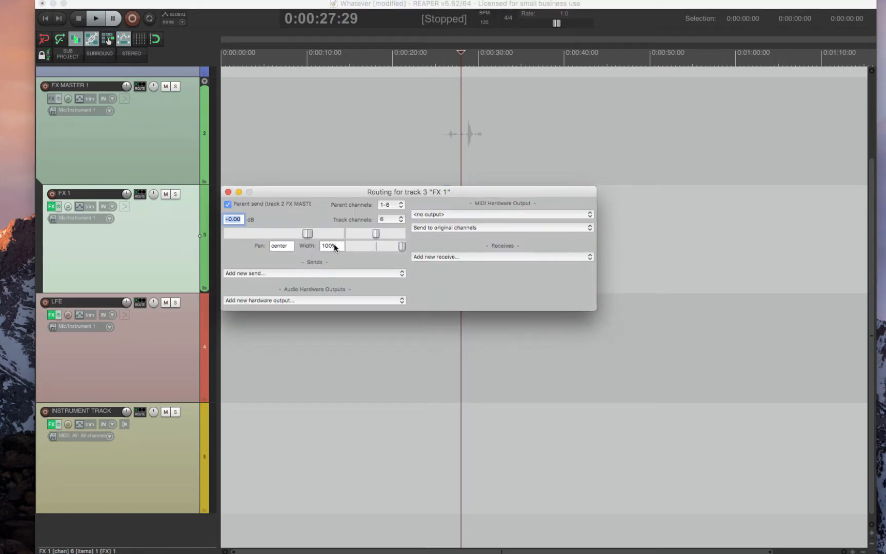
drag(317, 195, 340, 189)
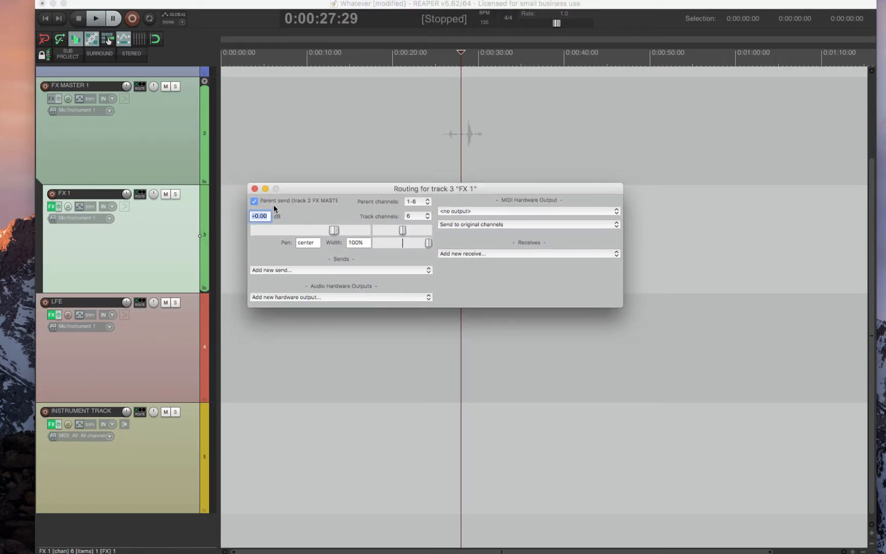
click(258, 204)
click(254, 189)
Check the FX MASTER 1 folder track's routing for its master send and channel counts, and close it
click(150, 120)
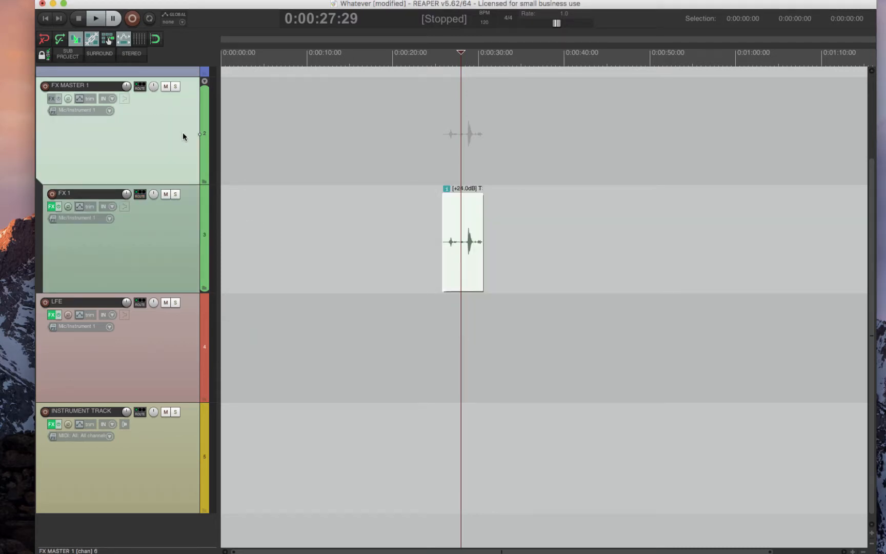
click(140, 87)
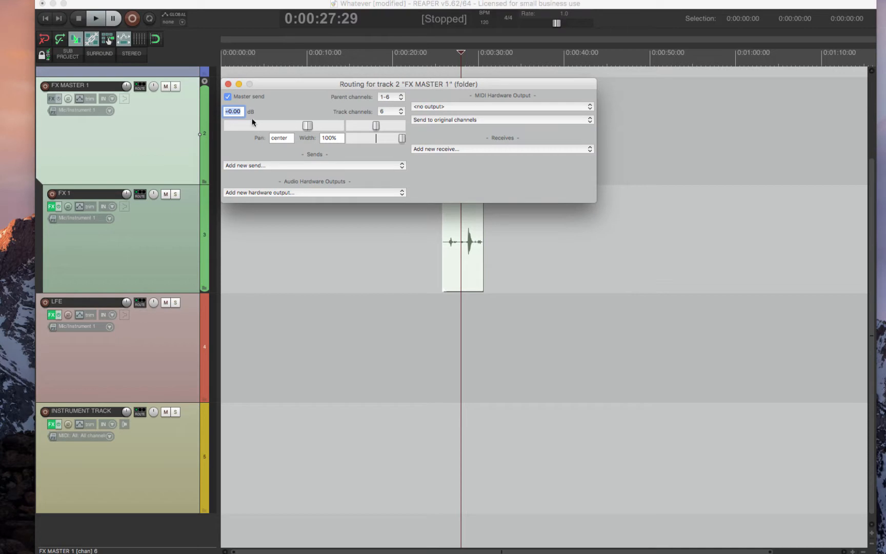
click(228, 84)
scroll(194, 137, up, 3)
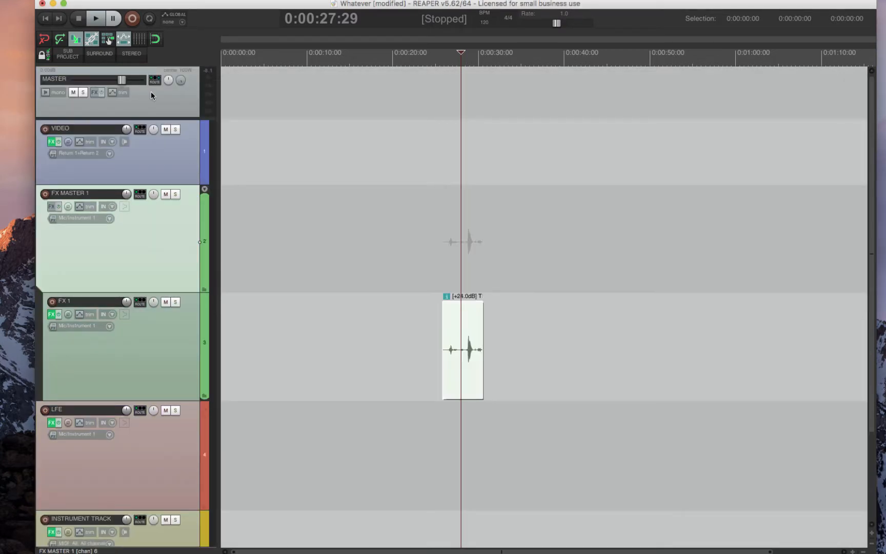
Check the routing of the VIDEO and LFE tracks for their master send and channel settings
click(315, 97)
scroll(156, 178, down, 3)
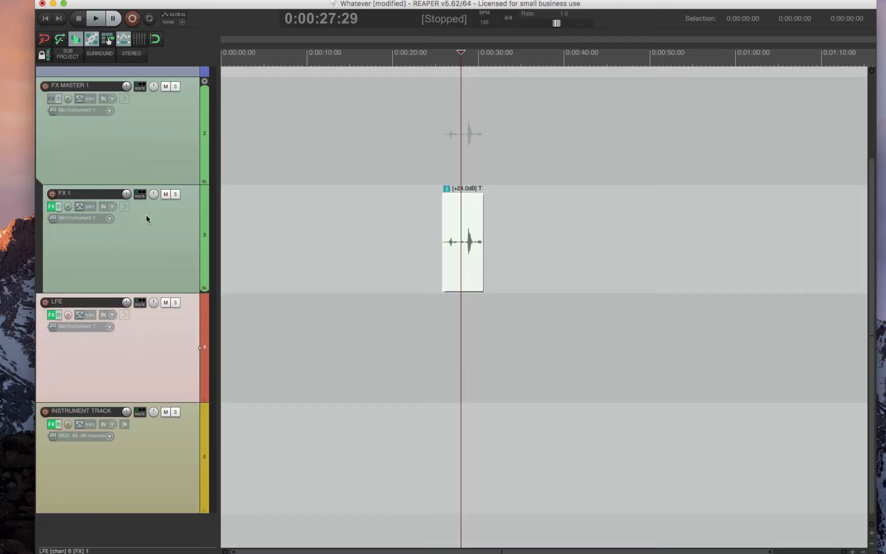
scroll(148, 217, up, 3)
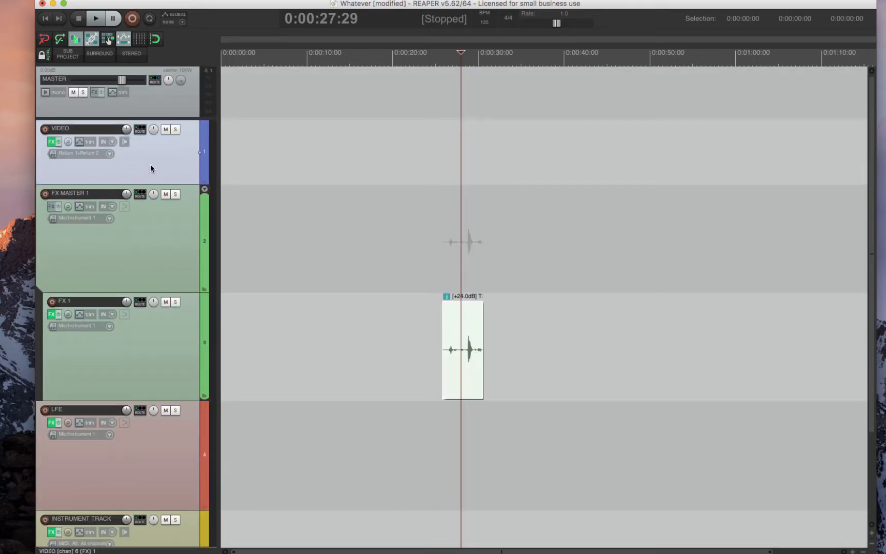
click(139, 130)
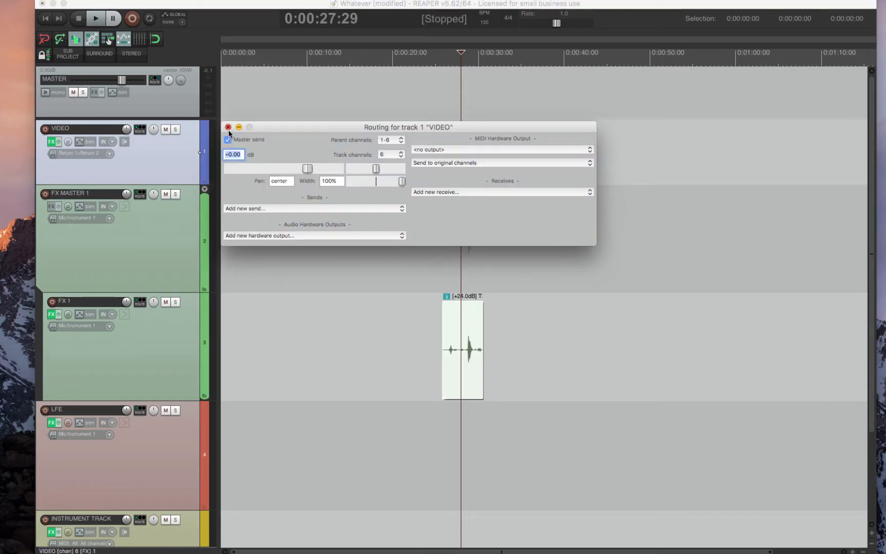
scroll(116, 288, down, 3)
click(139, 302)
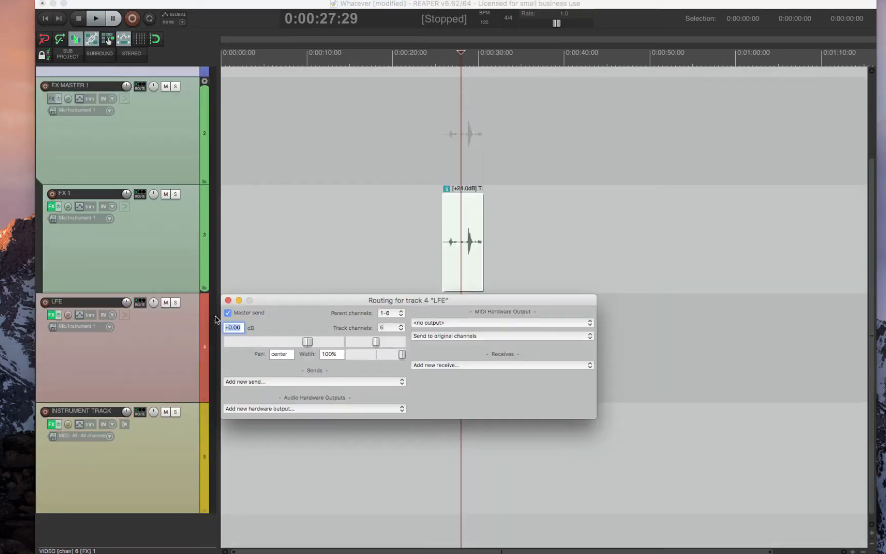
click(229, 301)
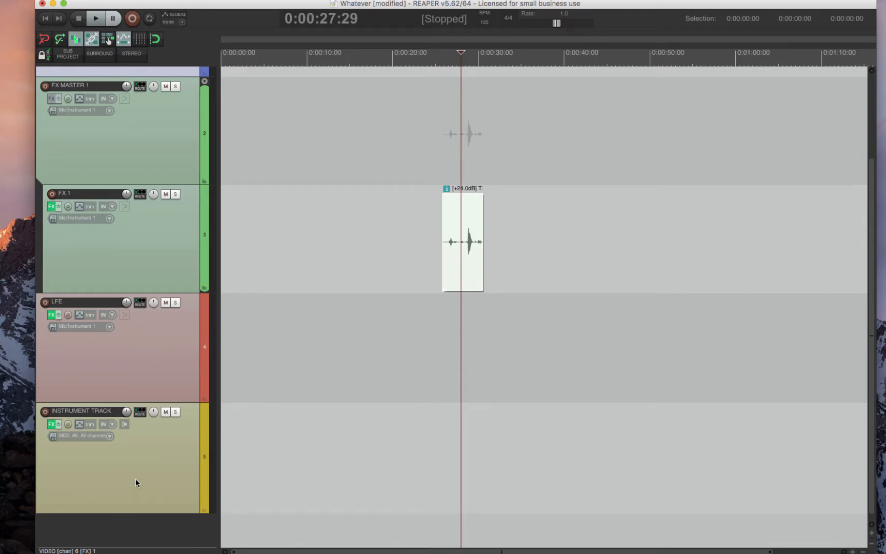
Check the INSTRUMENT TRACK's routing for its master send and channel settings, and close it
click(144, 443)
click(140, 413)
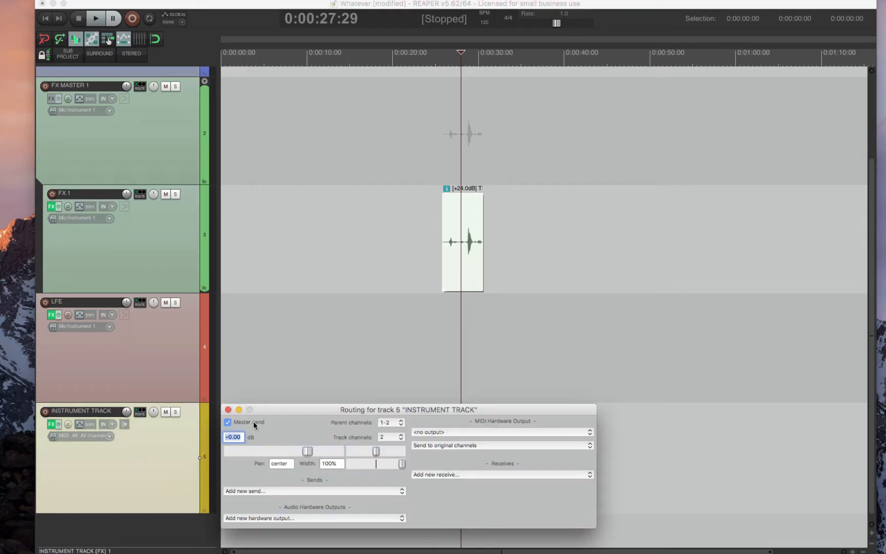
click(229, 410)
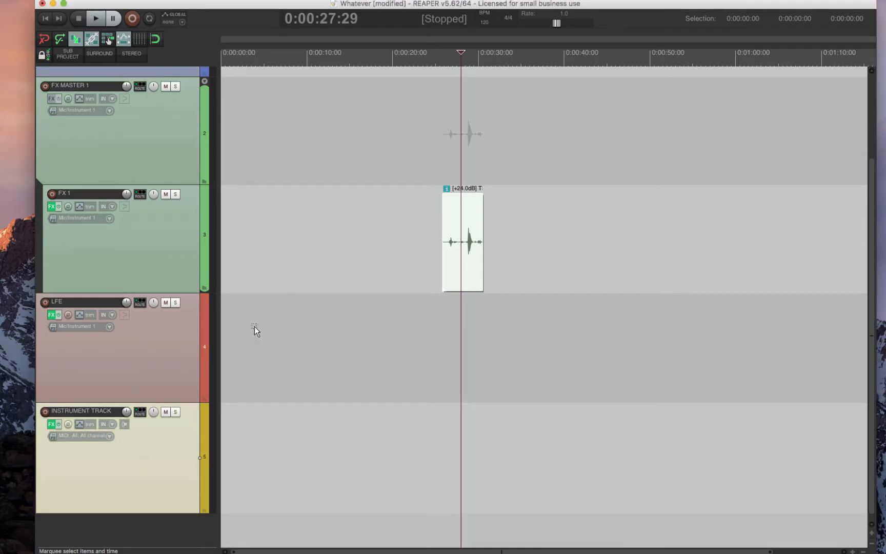
click(284, 436)
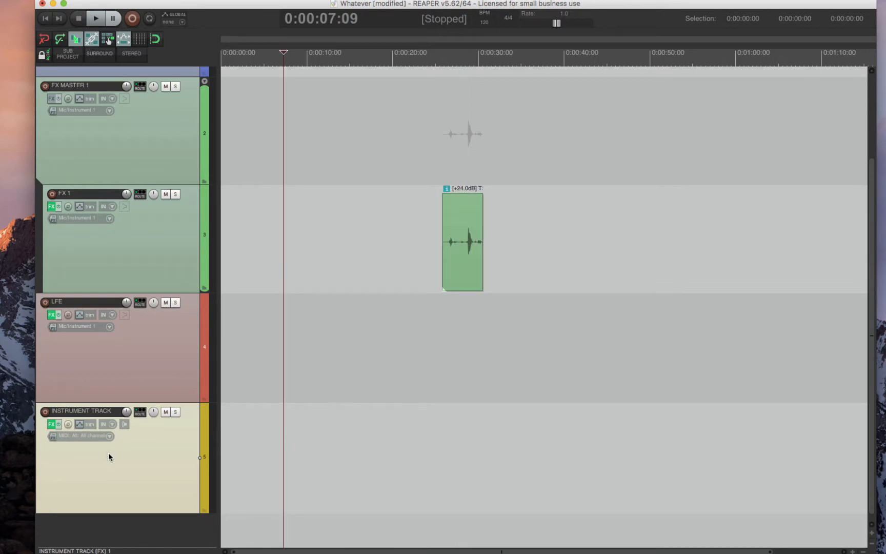
scroll(296, 337, up, 5)
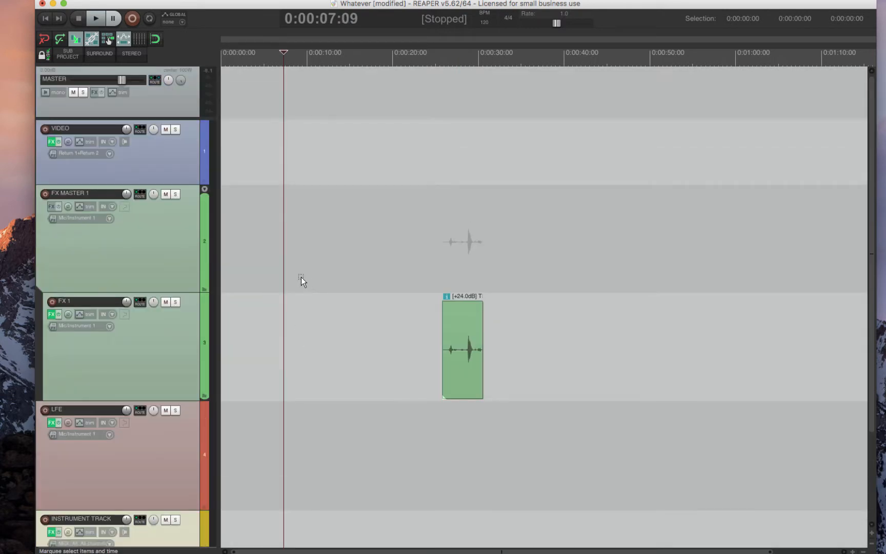
scroll(181, 99, down, 5)
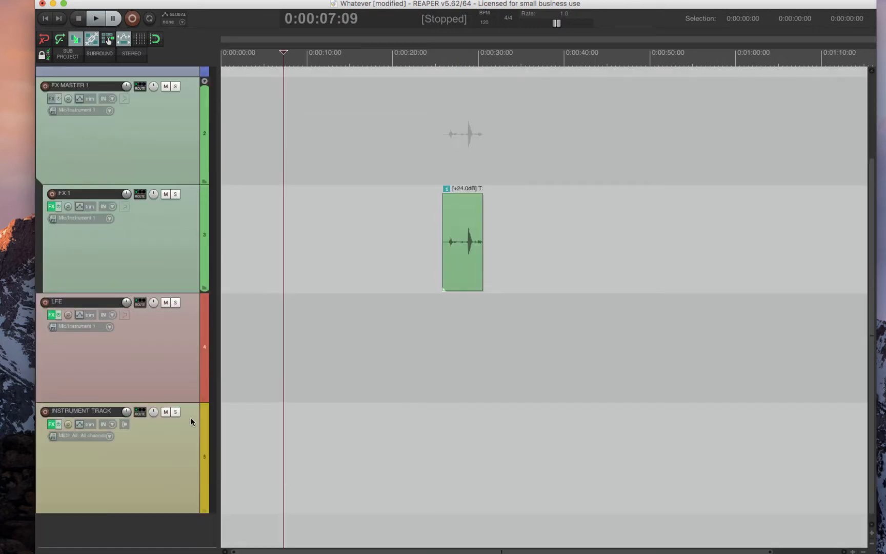
right_click(142, 531)
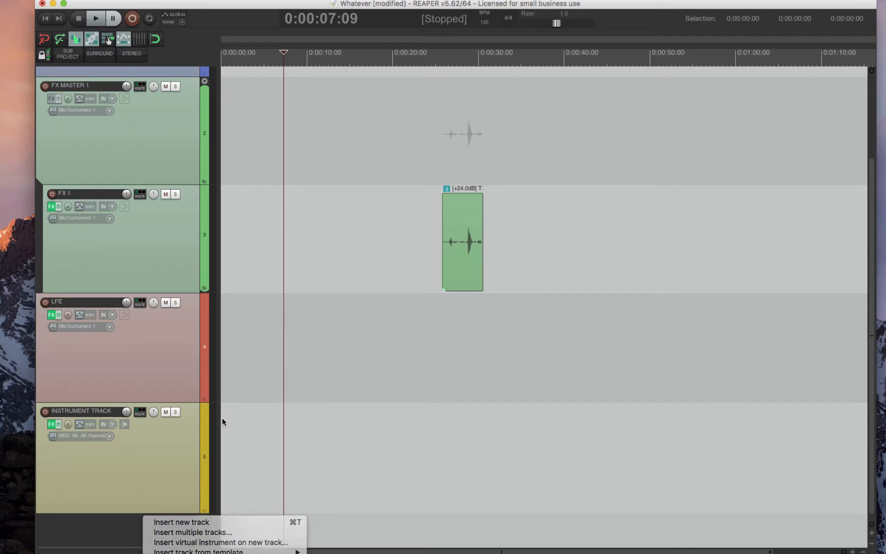
click(279, 287)
scroll(317, 205, up, 3)
click(153, 199)
scroll(161, 259, down, 3)
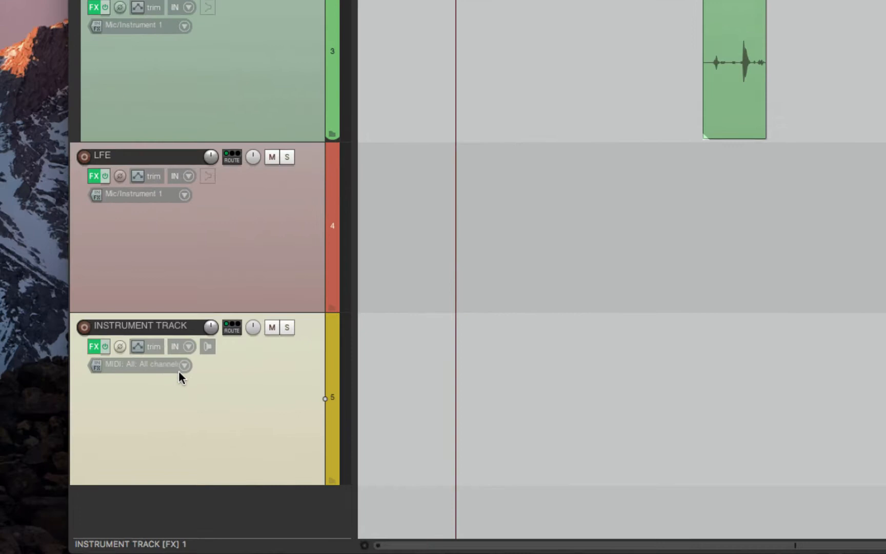
Review the INSTRUMENT TRACK's available stereo and MIDI record inputs, including the channel options for All MIDI Inputs
click(102, 438)
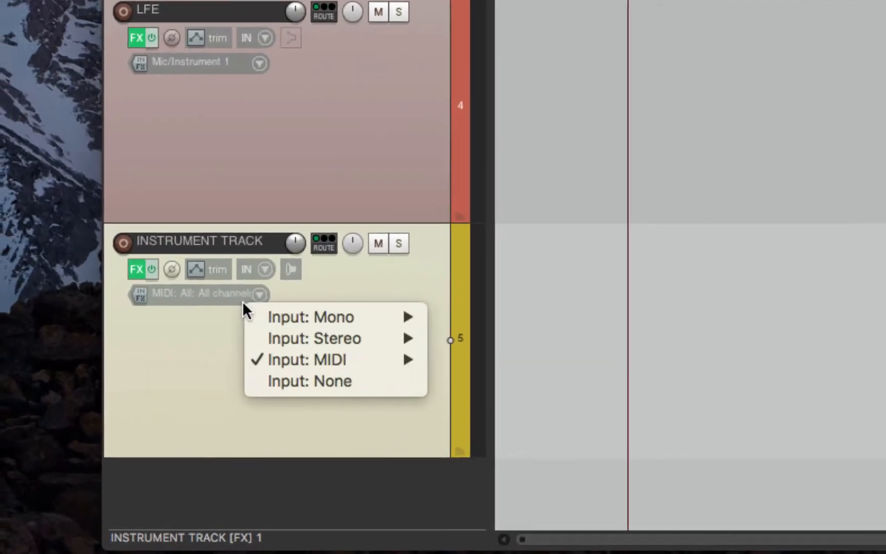
click(194, 289)
click(194, 288)
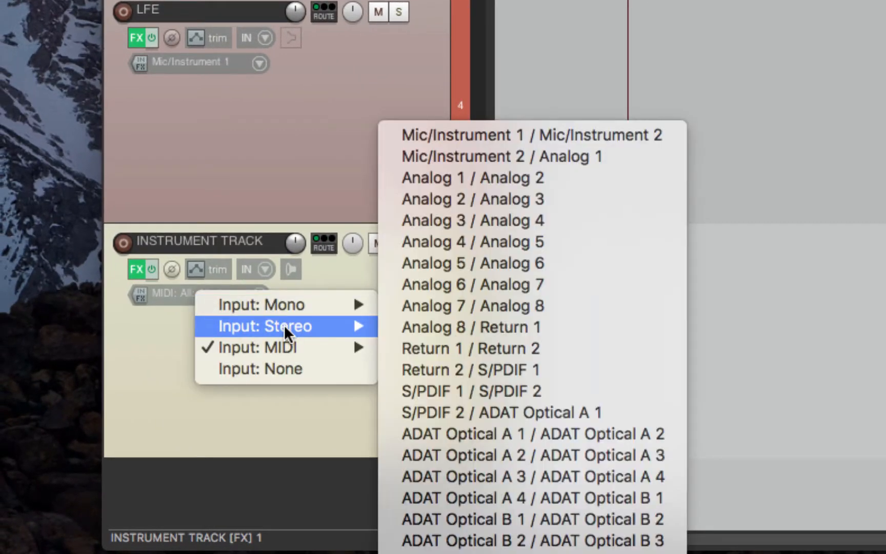
click(192, 306)
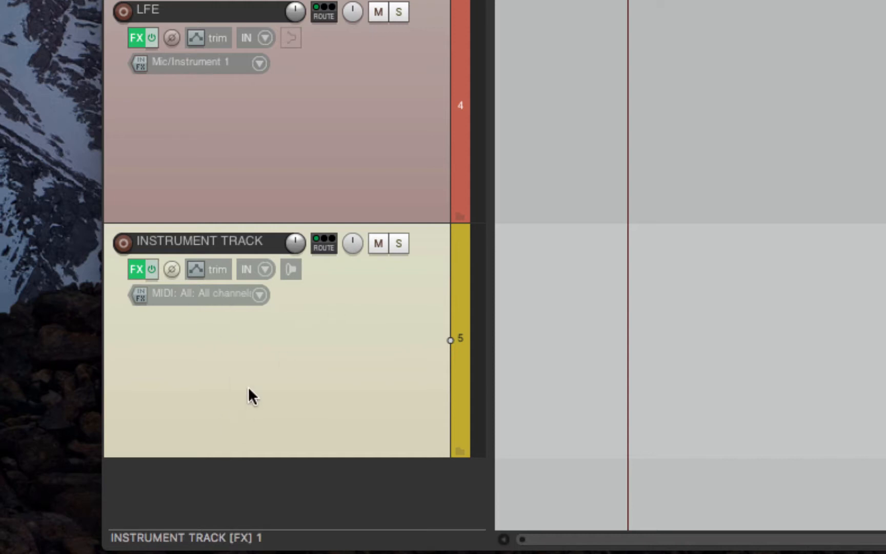
click(239, 296)
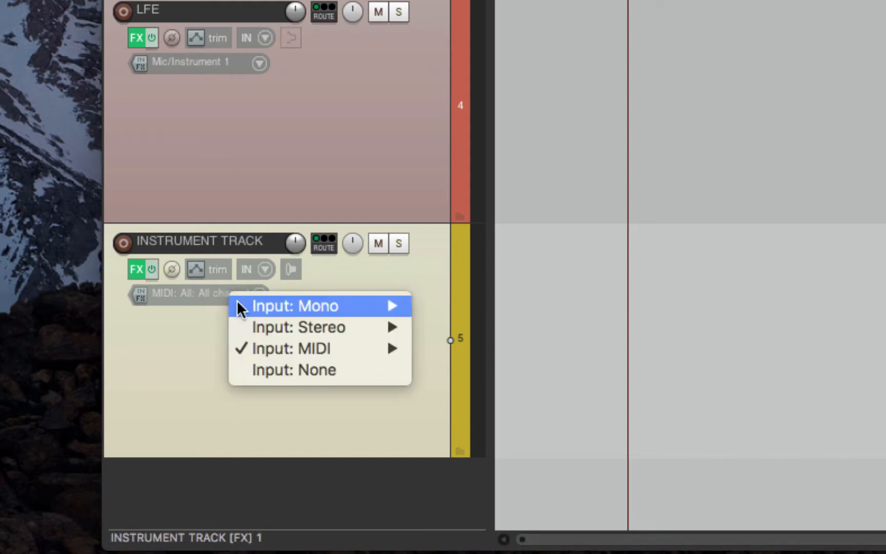
mouse_move(308, 359)
mouse_move(521, 457)
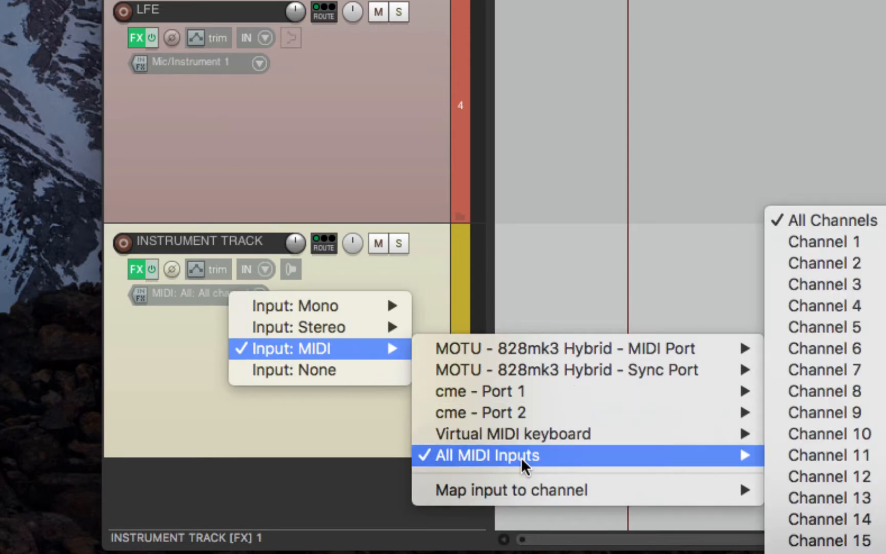
click(245, 423)
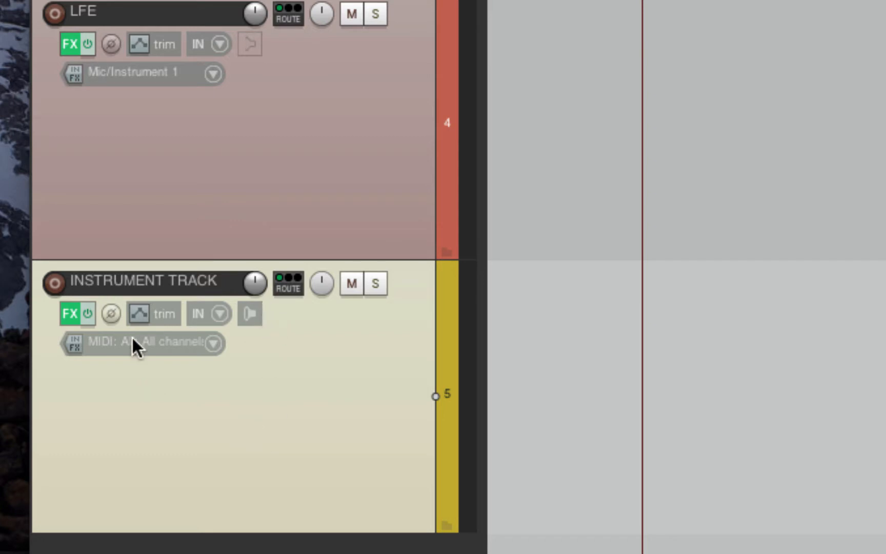
Arm the INSTRUMENT TRACK with Record: disable (input monitoring only) and run a short recording test from 0:00:11:15
click(55, 282)
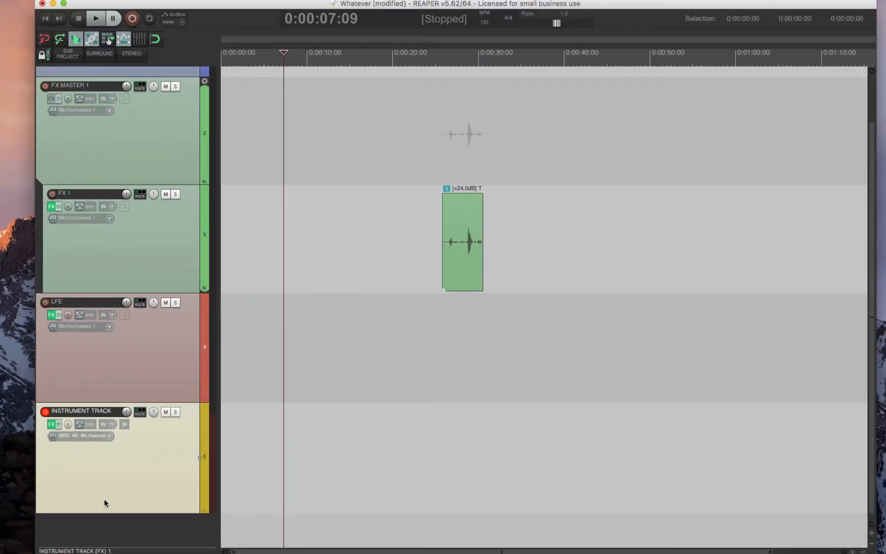
right_click(45, 412)
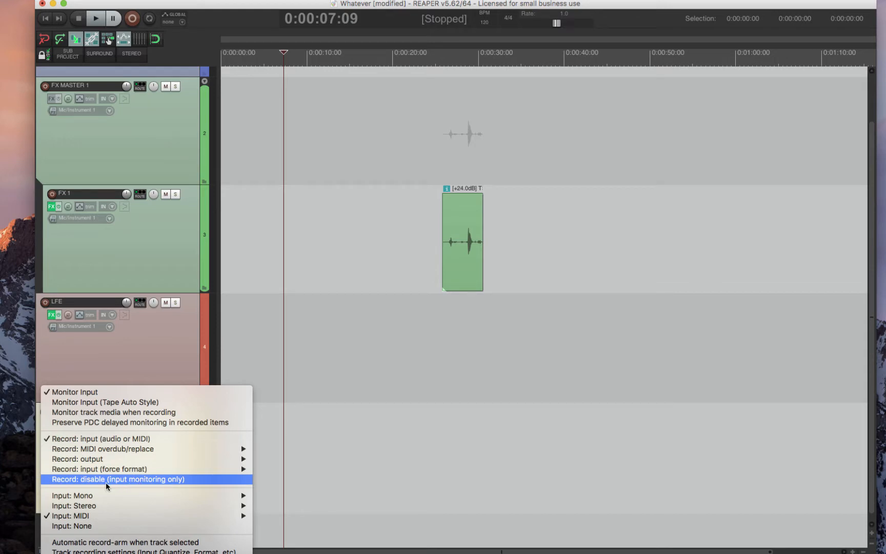
click(180, 480)
click(319, 446)
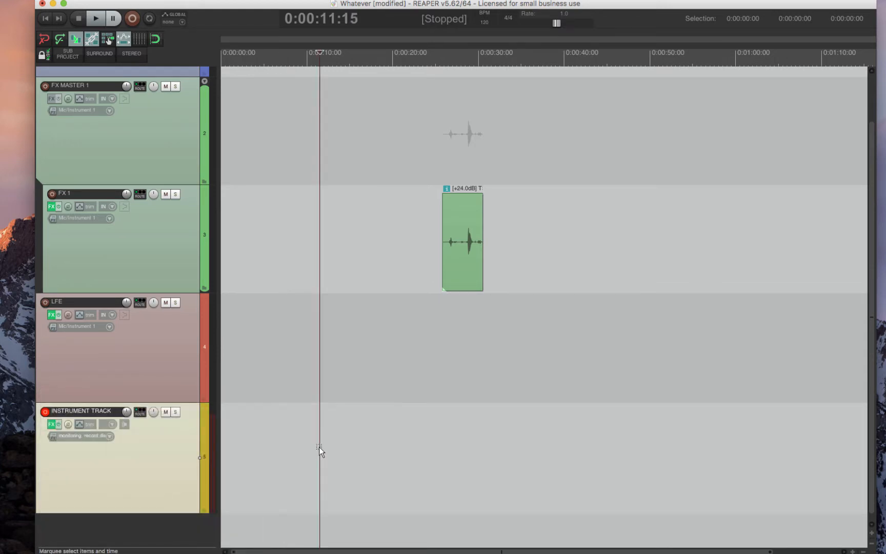
key(ctrl+r)
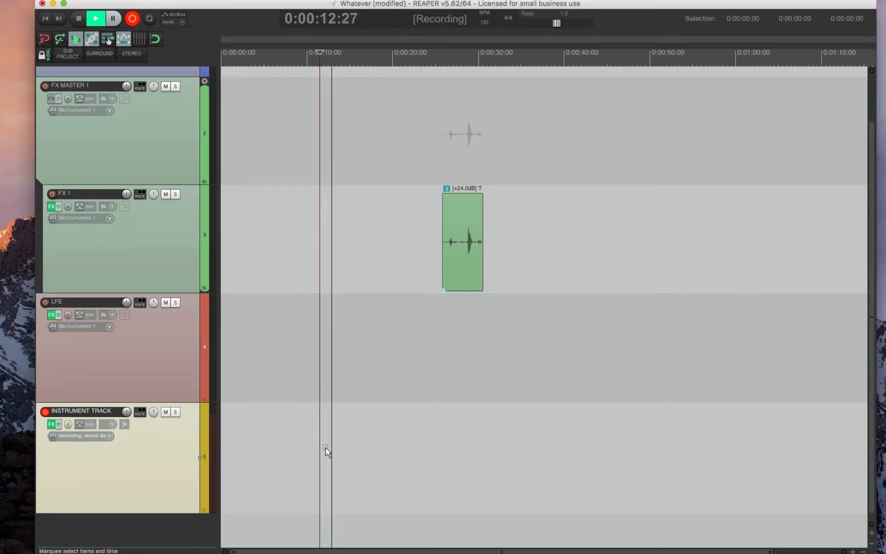
key(space)
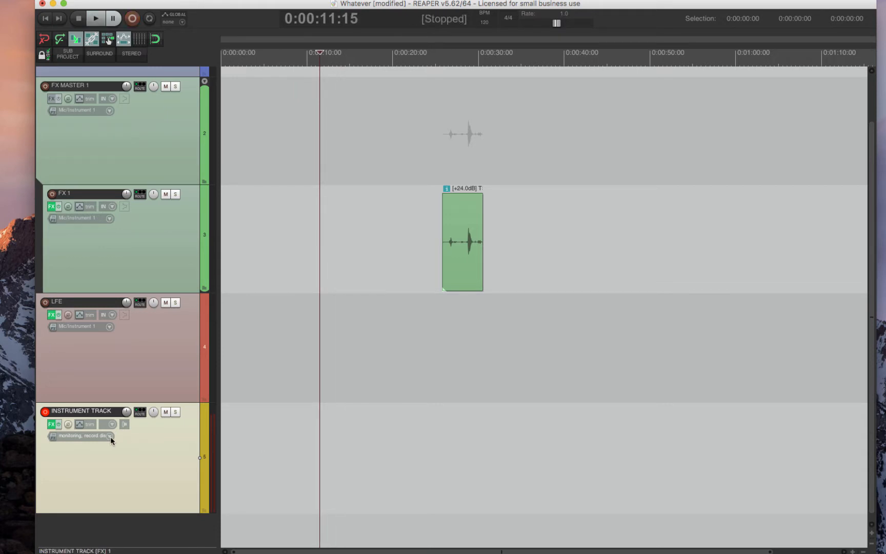
Set the INSTRUMENT TRACK to Record: input (audio or MIDI) and start a test recording from 0:00:10:17
right_click(46, 414)
click(79, 444)
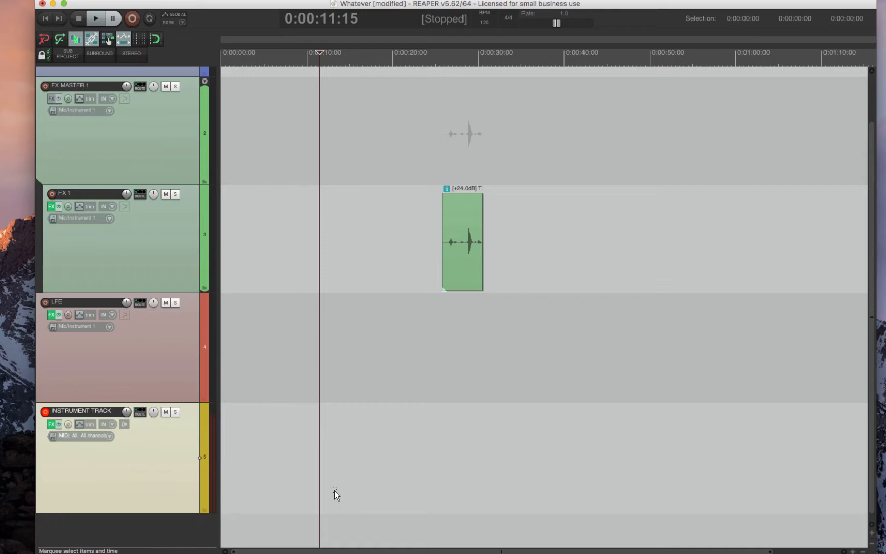
click(312, 448)
key(super+r)
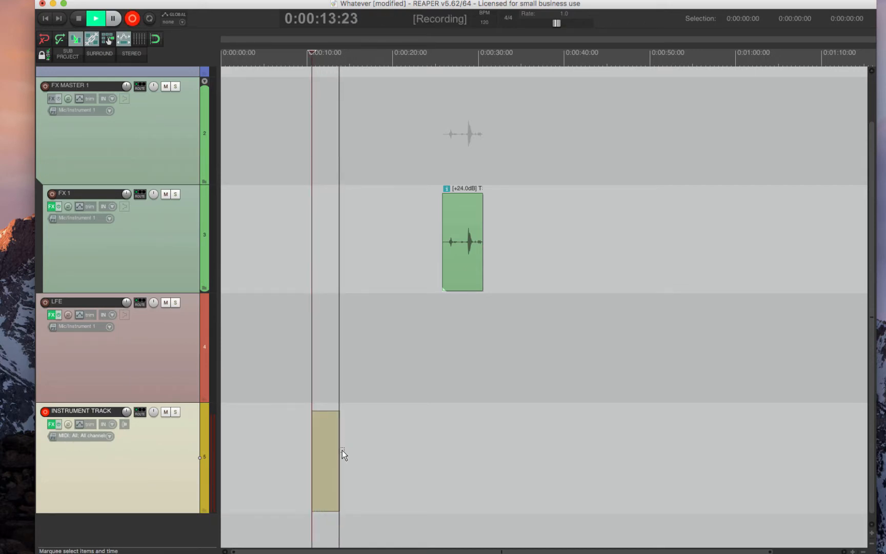
Stop the test recording and delete all files it recorded
key(space)
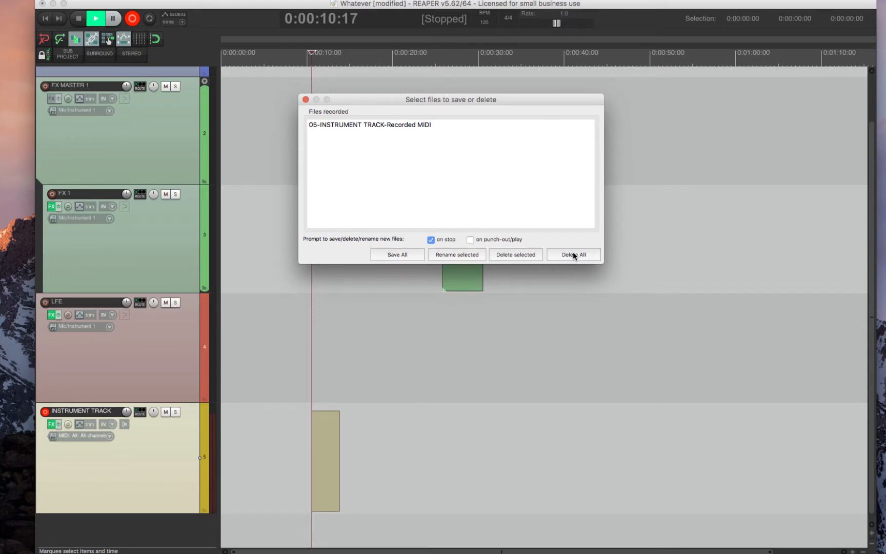
click(572, 253)
click(538, 193)
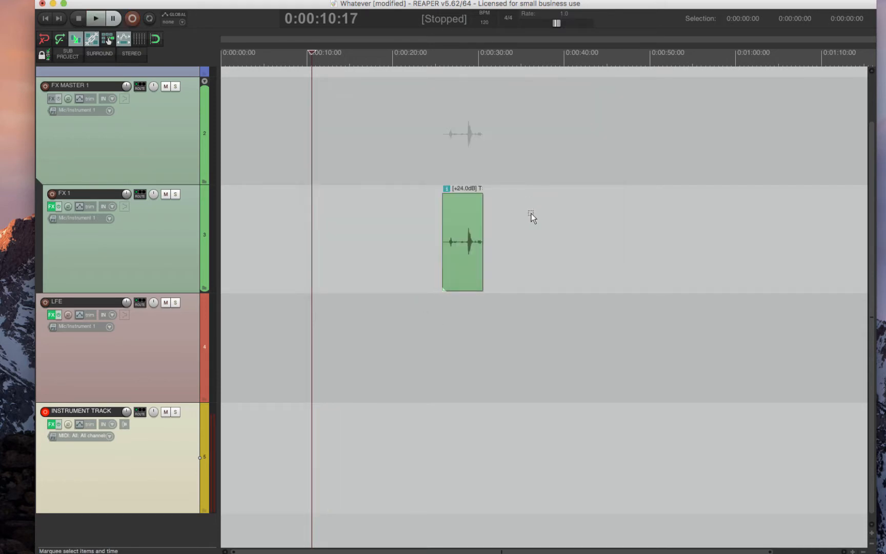
Set the INSTRUMENT TRACK to Record: disable (input monitoring only) and disarm it
click(301, 454)
right_click(46, 411)
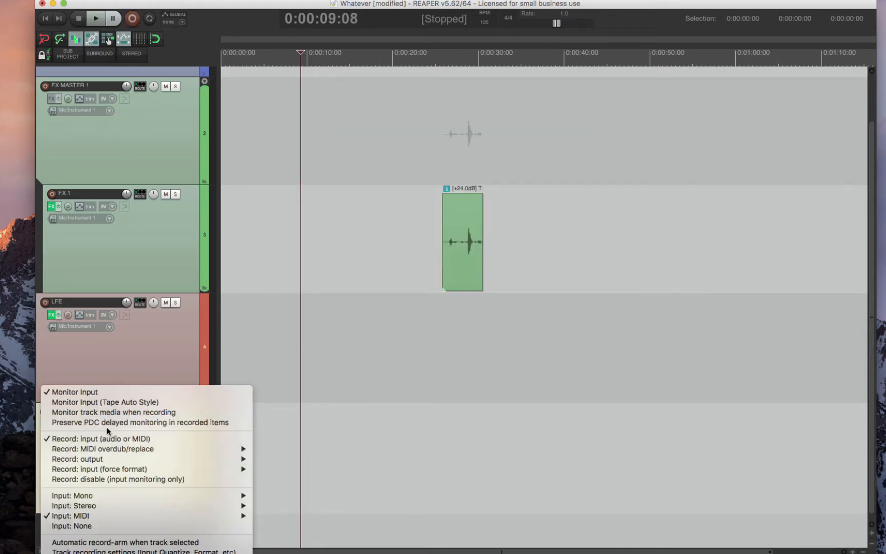
click(120, 479)
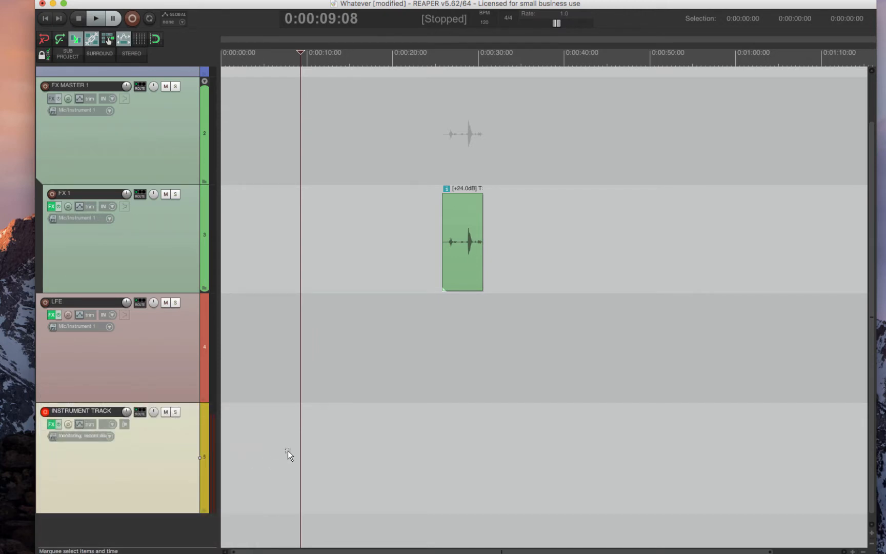
click(302, 436)
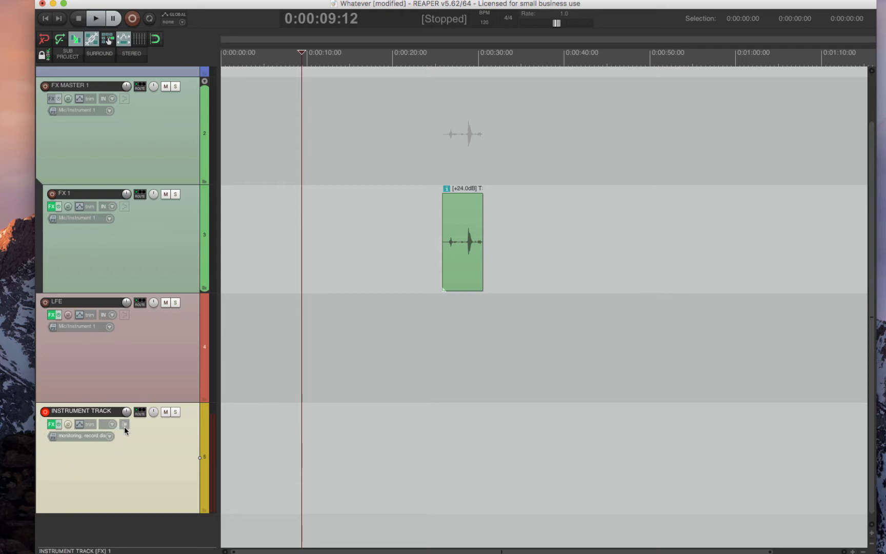
click(45, 412)
Check the VIDEO track's stereo record input assignment without changing it
scroll(263, 277, up, 3)
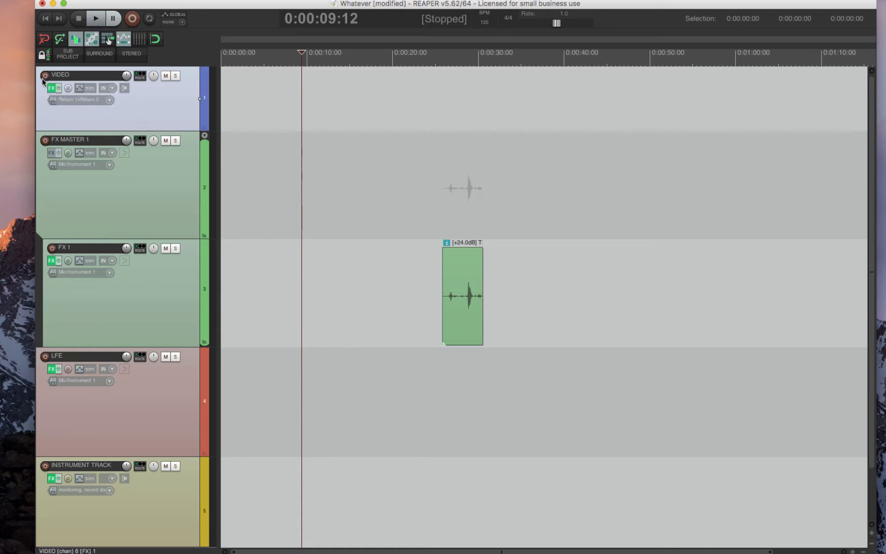
click(85, 100)
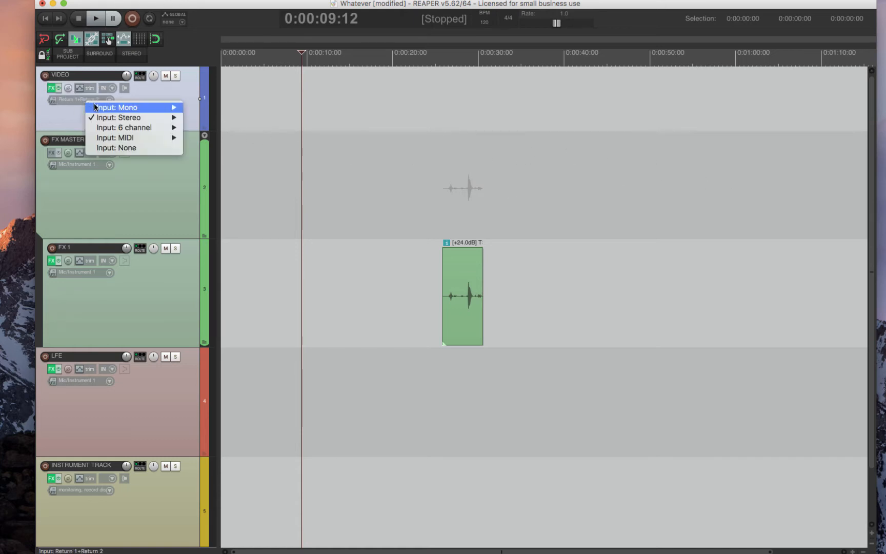
mouse_move(113, 121)
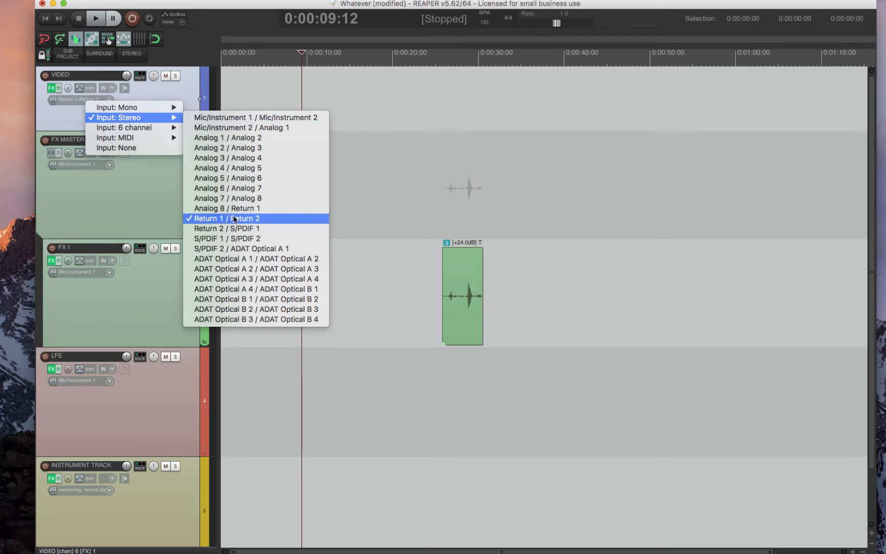
click(65, 120)
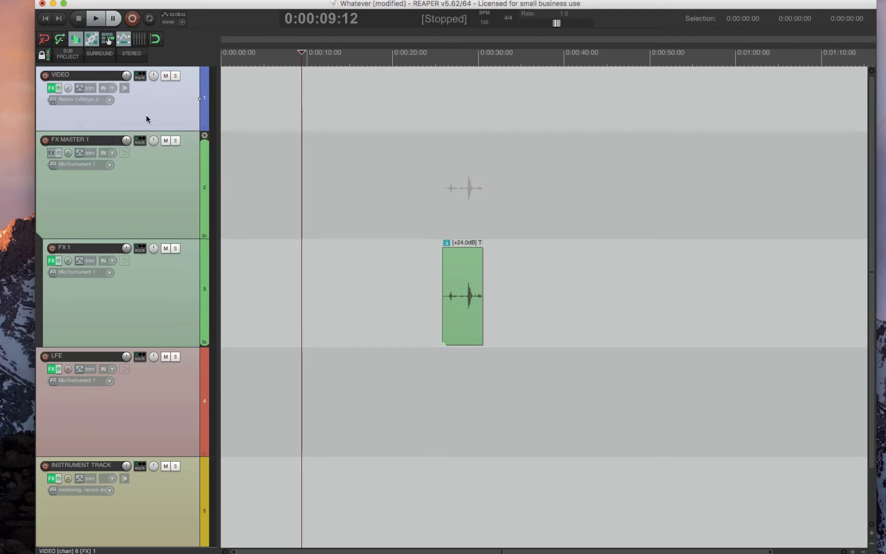
Arm the VIDEO track with Record: disable (input monitoring only), then test its incoming audio by switching to another app and back
click(124, 89)
click(45, 76)
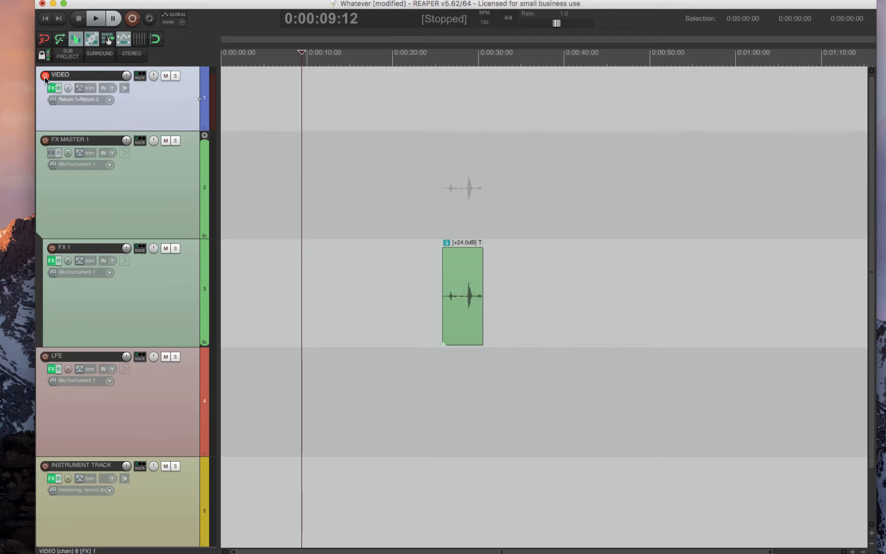
right_click(45, 77)
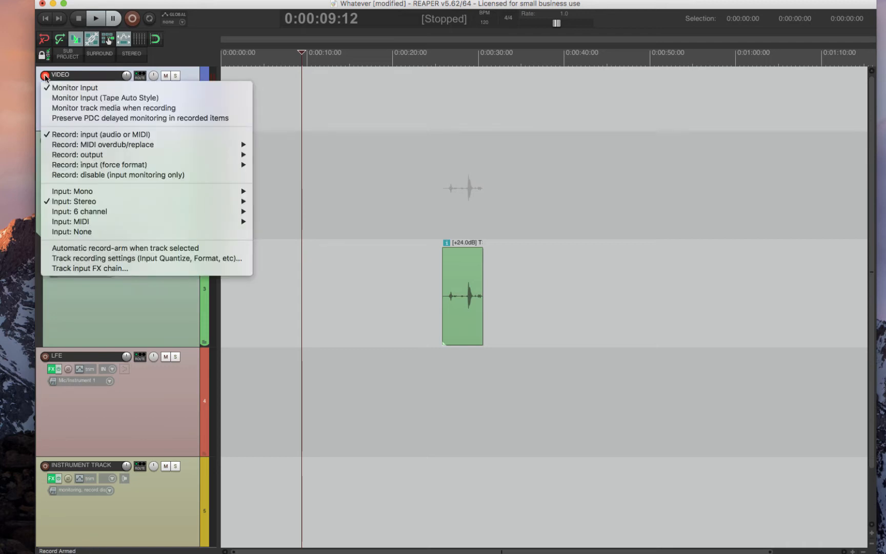
click(128, 174)
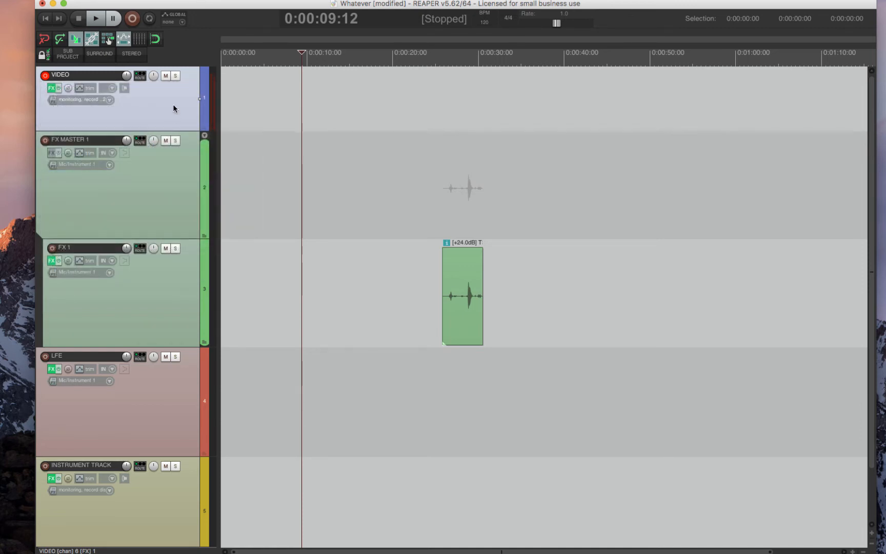
key(super+Tab)
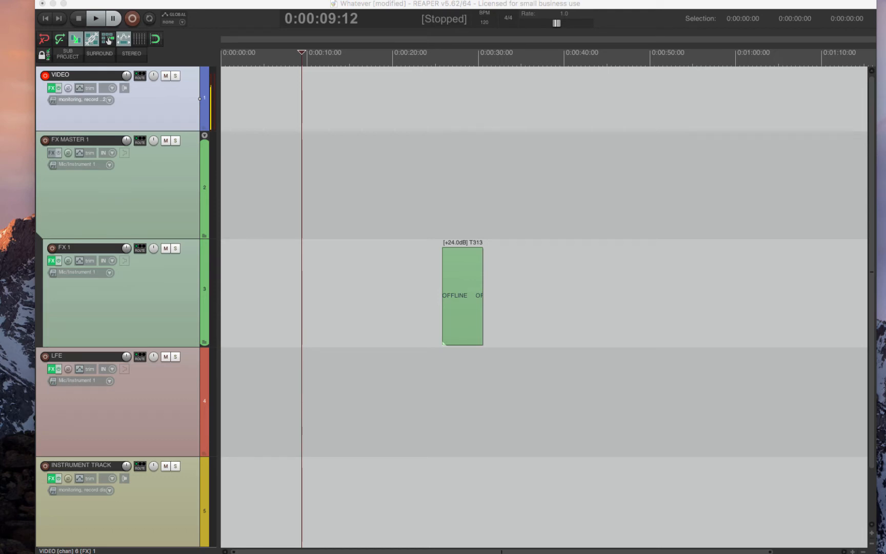
click(139, 99)
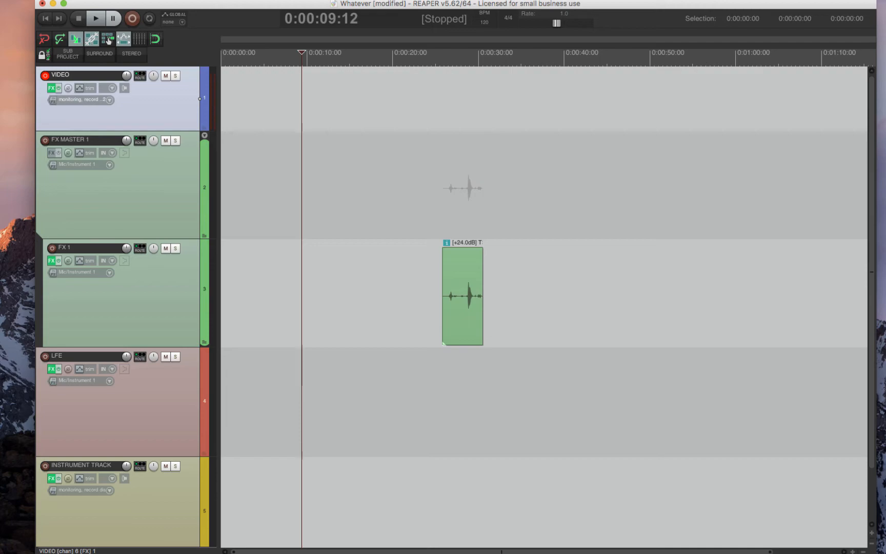
Open the Routing Matrix and examine the VIDEO track's record input and the tracks' master/parent sends
click(160, 8)
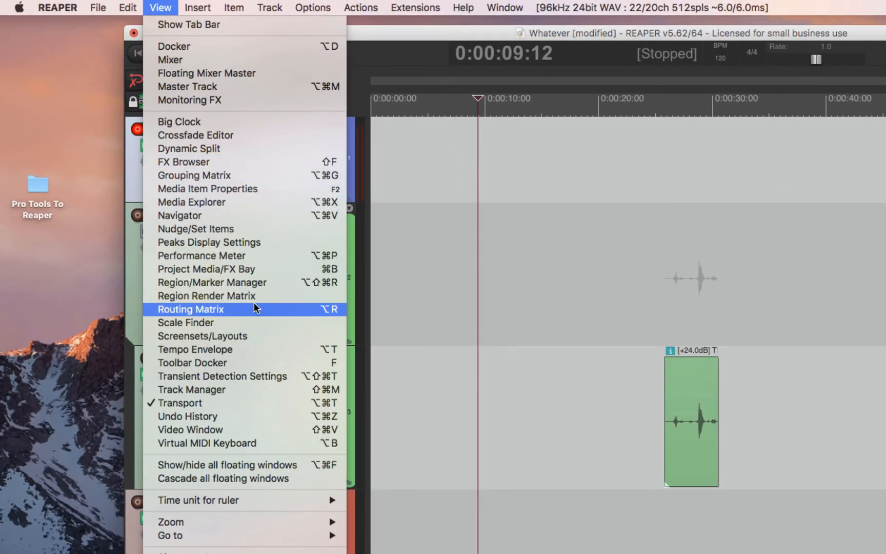
click(254, 307)
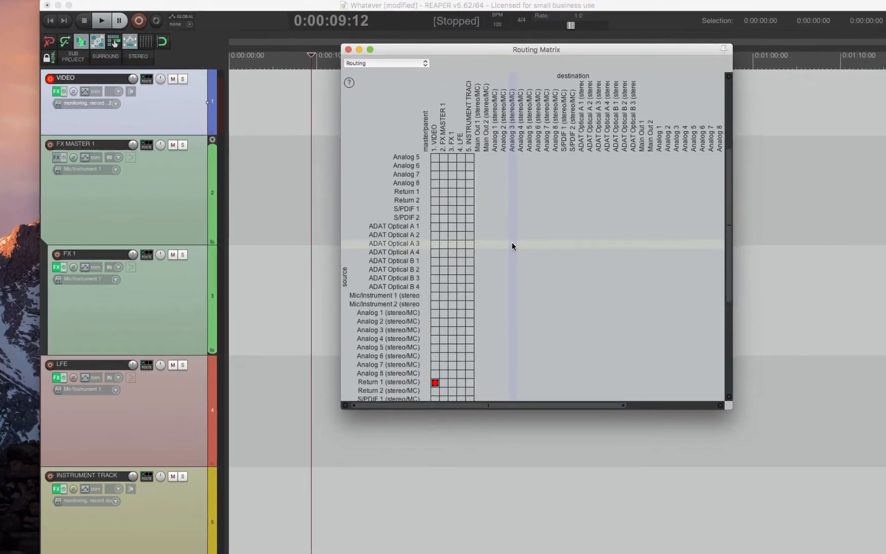
scroll(511, 242, down, 5)
mouse_move(437, 246)
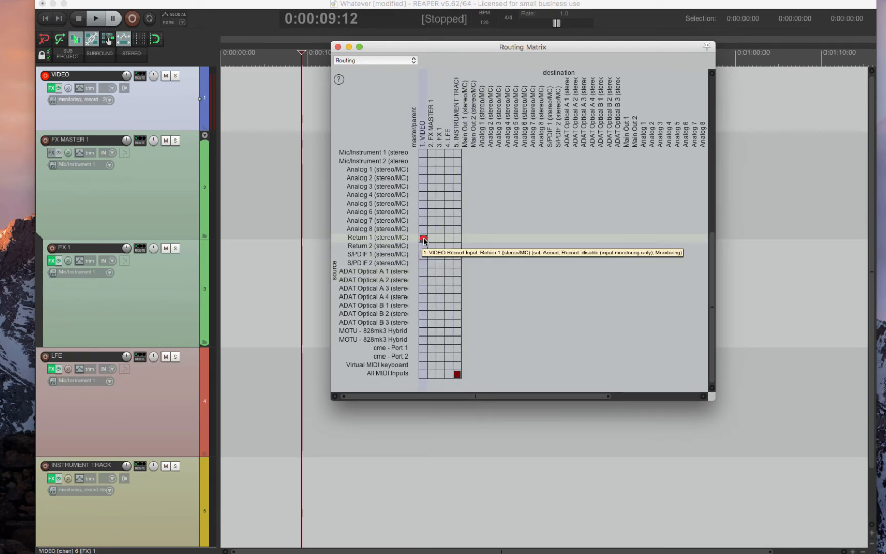
scroll(423, 237, up, 9)
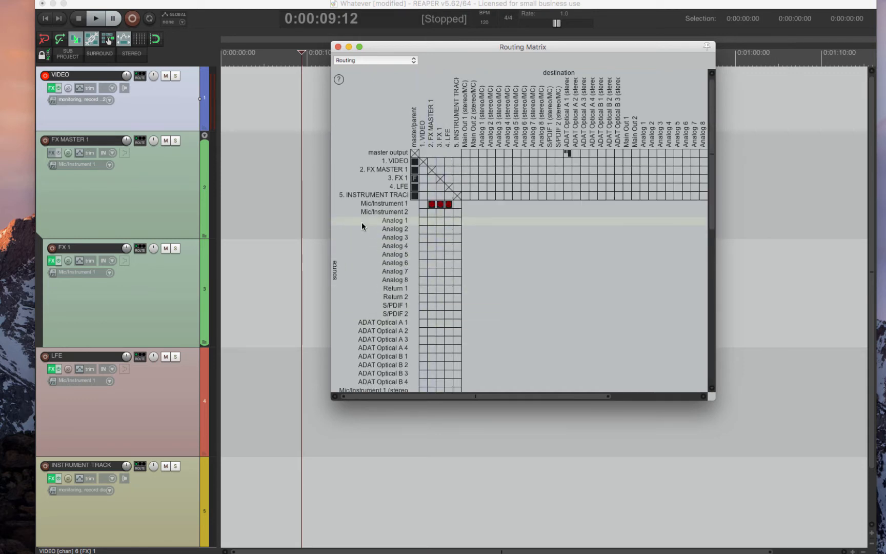
scroll(405, 323, down, 9)
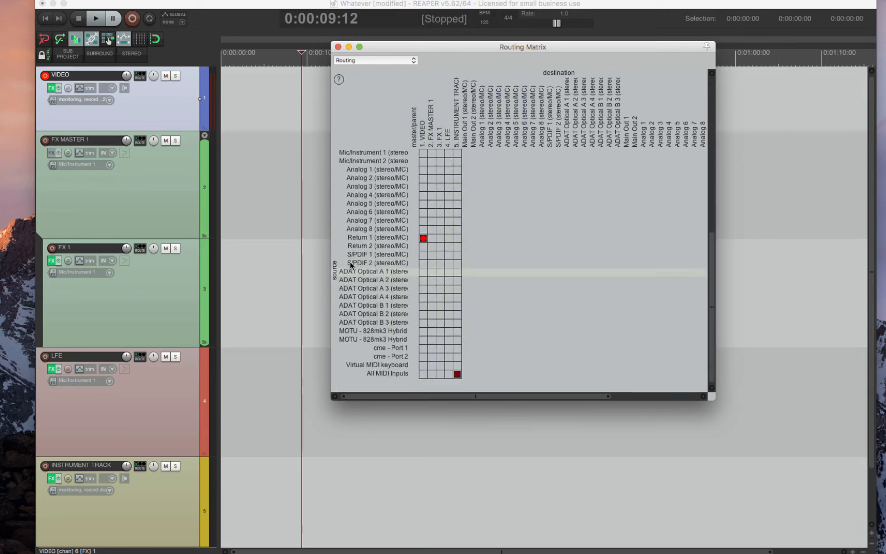
Examine the hardware inputs, the INSTRUMENT TRACK's MIDI input and the output destinations in the Routing Matrix, and close it
scroll(408, 254, up, 9)
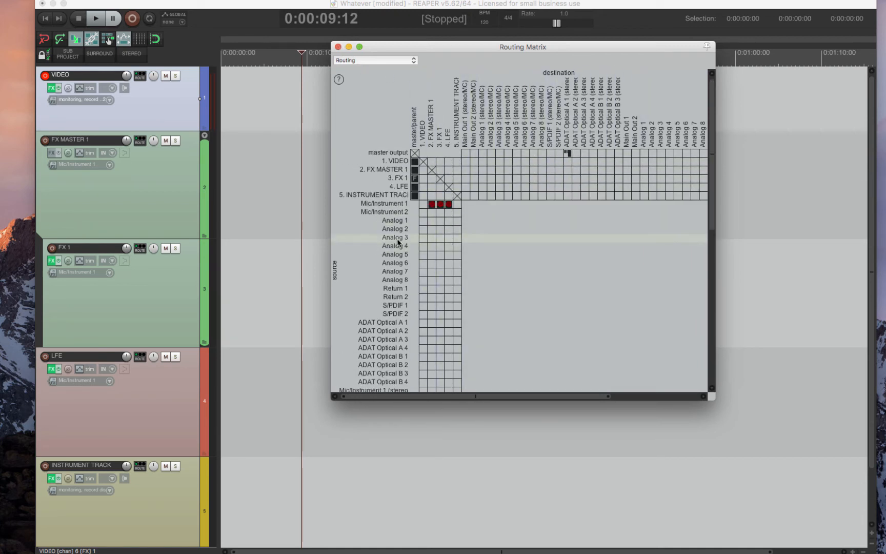
scroll(393, 245, down, 4)
scroll(394, 244, down, 8)
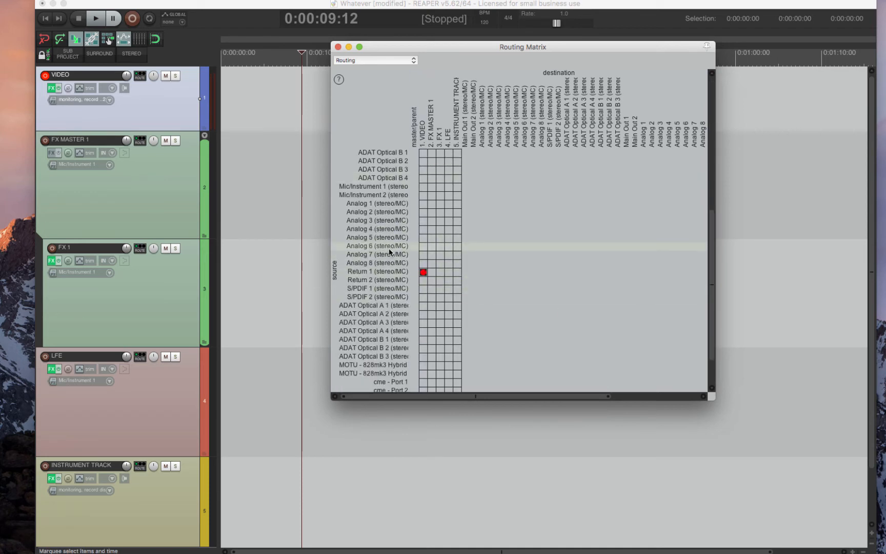
scroll(490, 284, down, 2)
scroll(405, 287, up, 14)
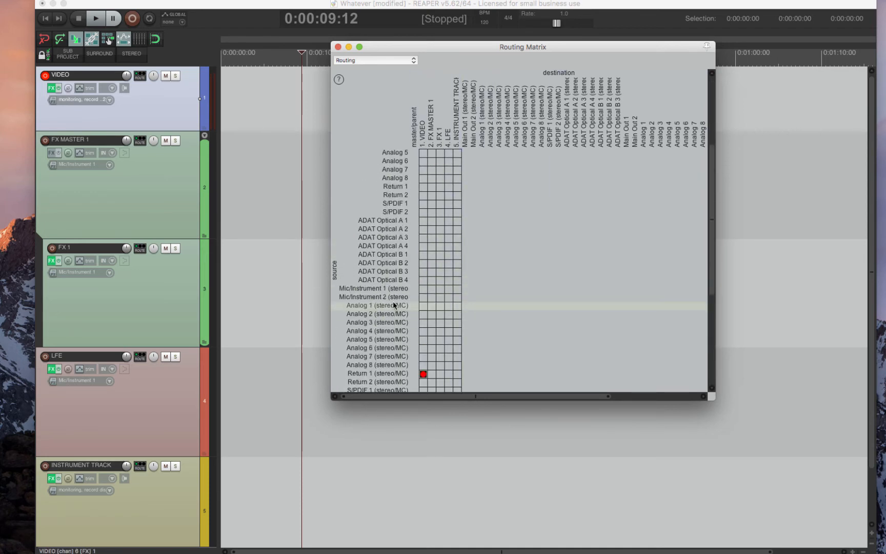
scroll(458, 134, down, 13)
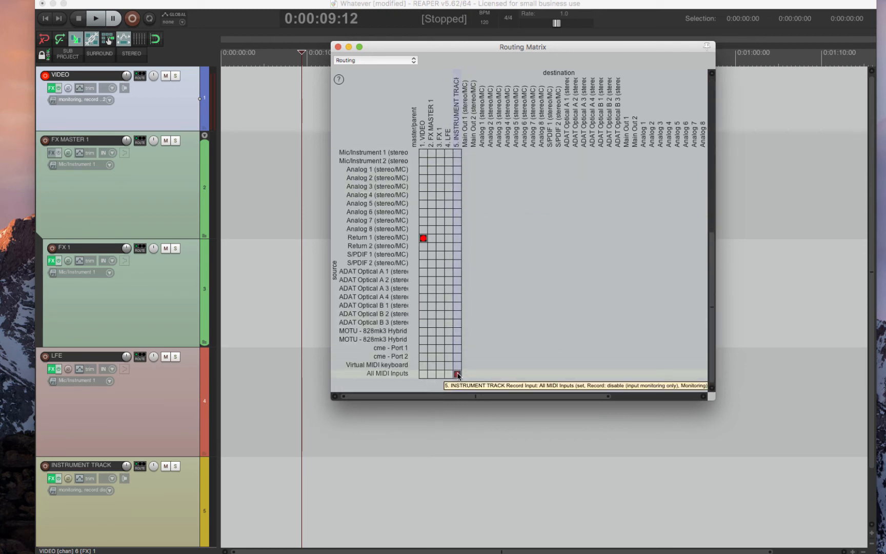
scroll(457, 287, up, 8)
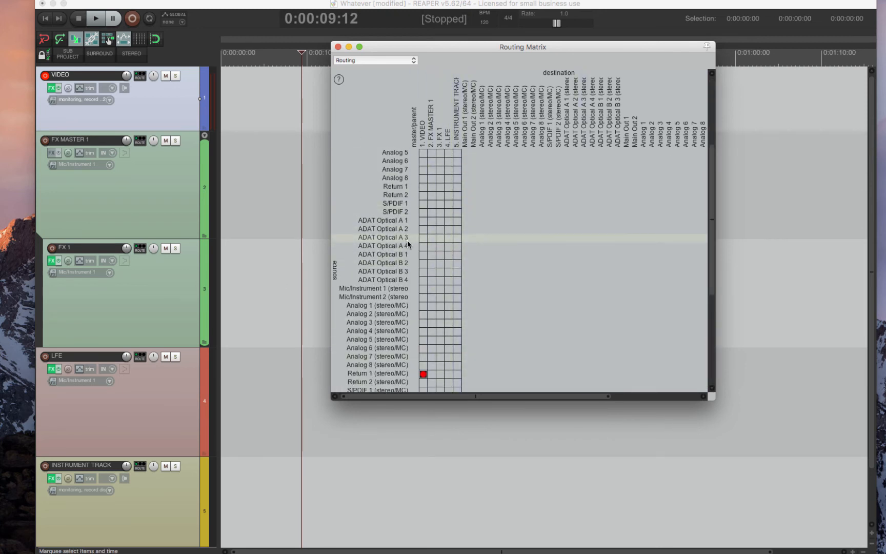
scroll(396, 241, up, 6)
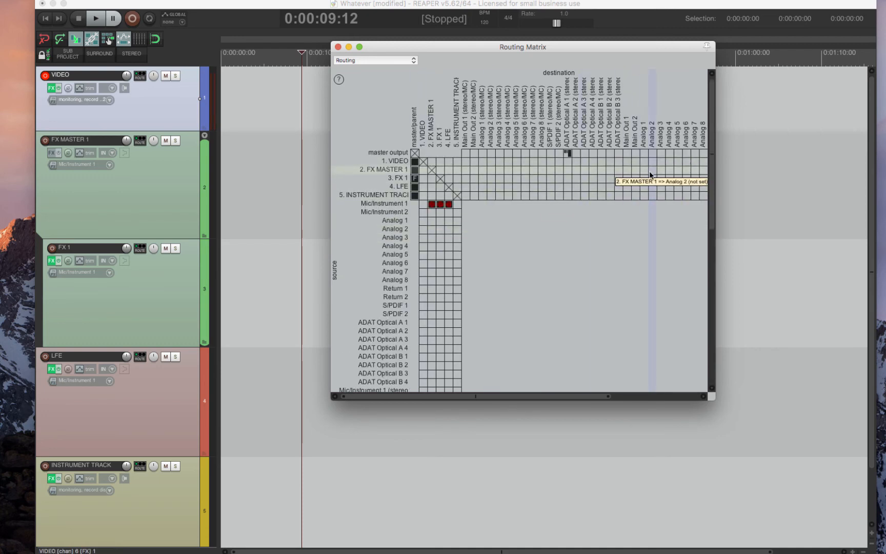
click(348, 48)
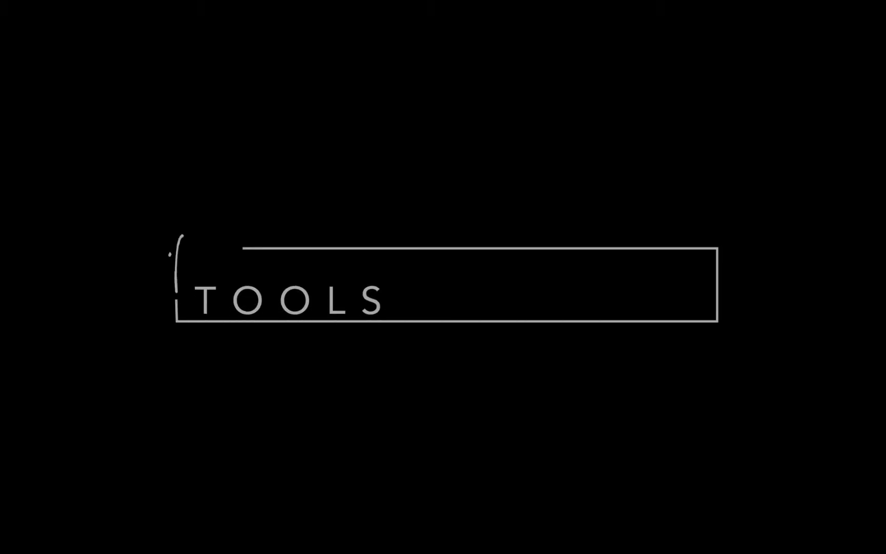